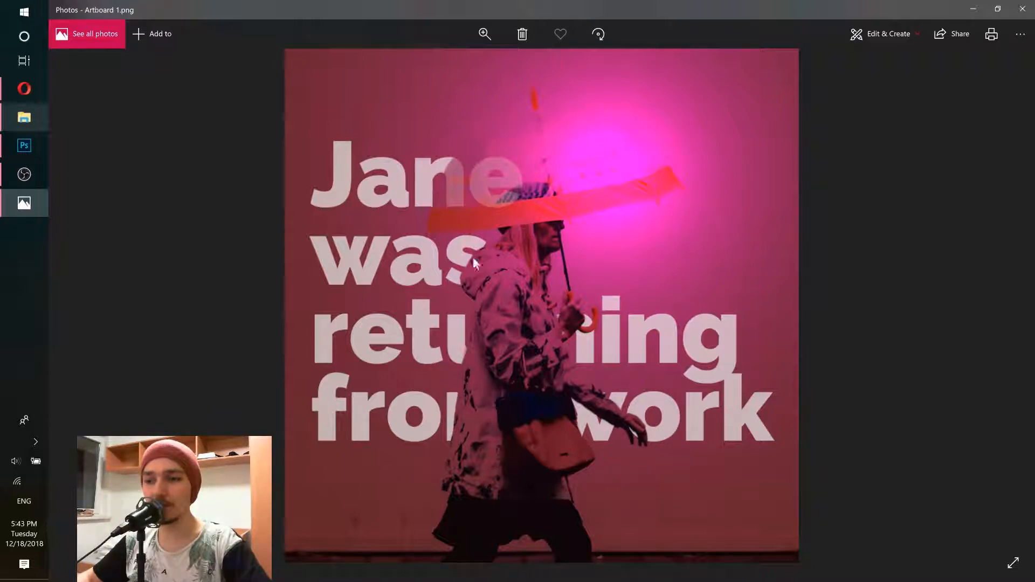
- Look through the finished poster images from Artboard 1 to Artboard 5
key("Right")
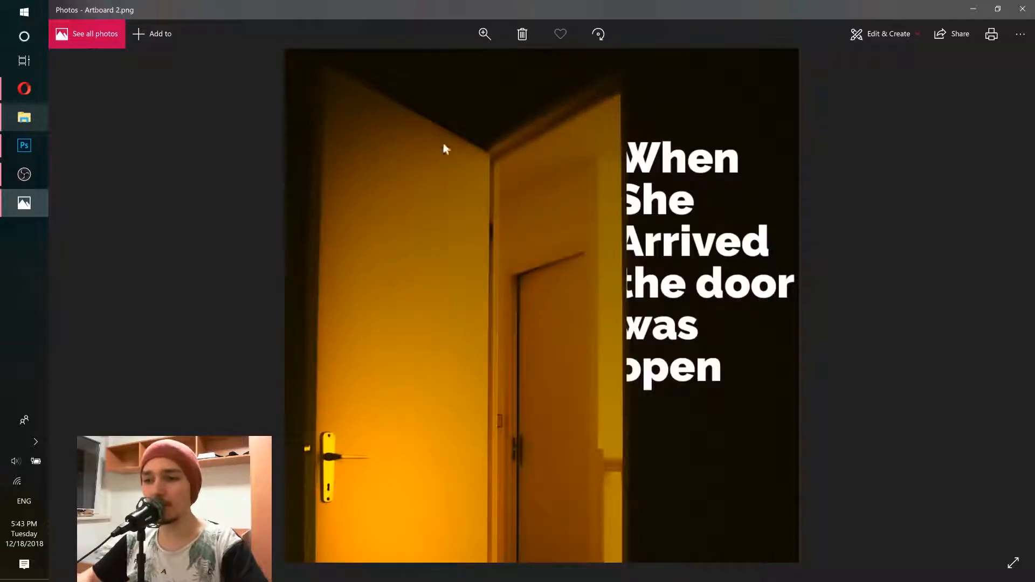
key("Right")
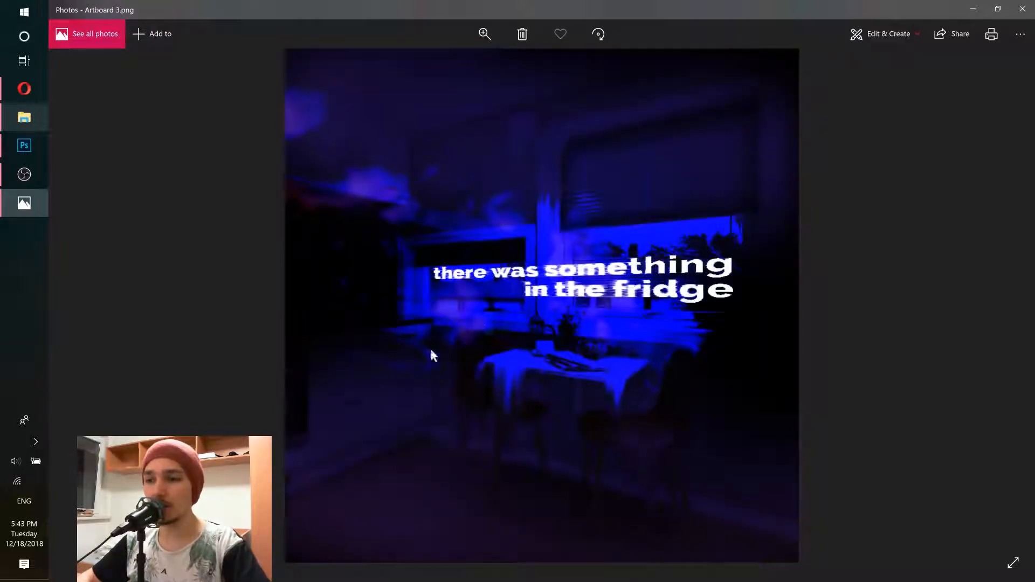
key("Right")
key("Right")
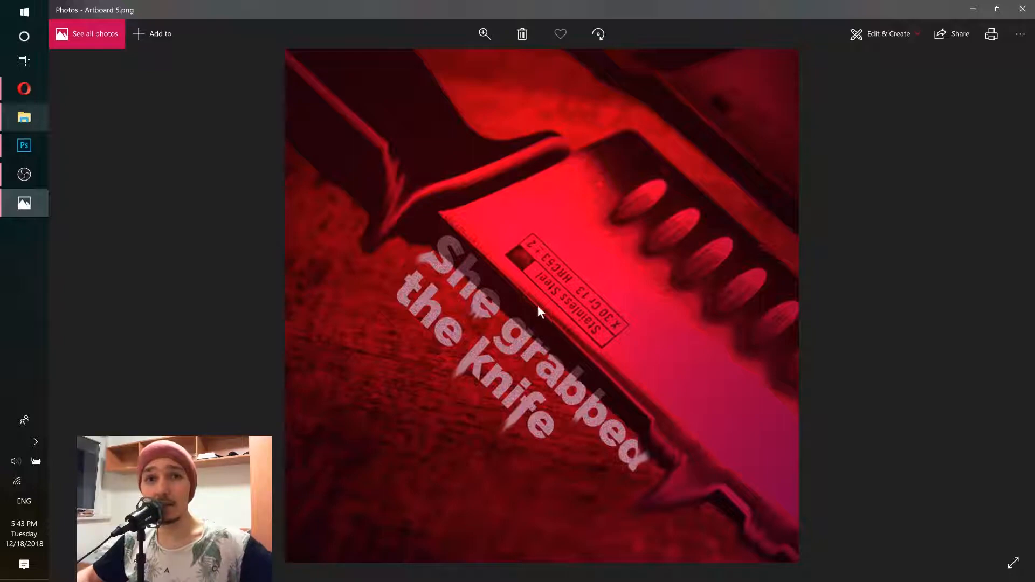
- Switch to Photoshop and create a new 1000 × 1000 pixel document at 300 pixels/inch
left_click(966, 10)
left_click(20, 148)
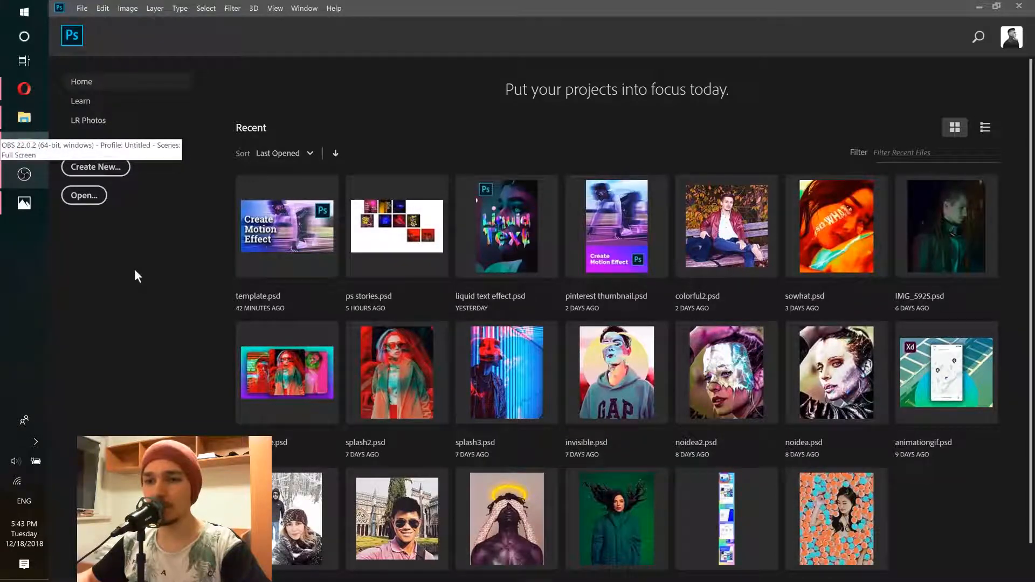
key("ctrl+n")
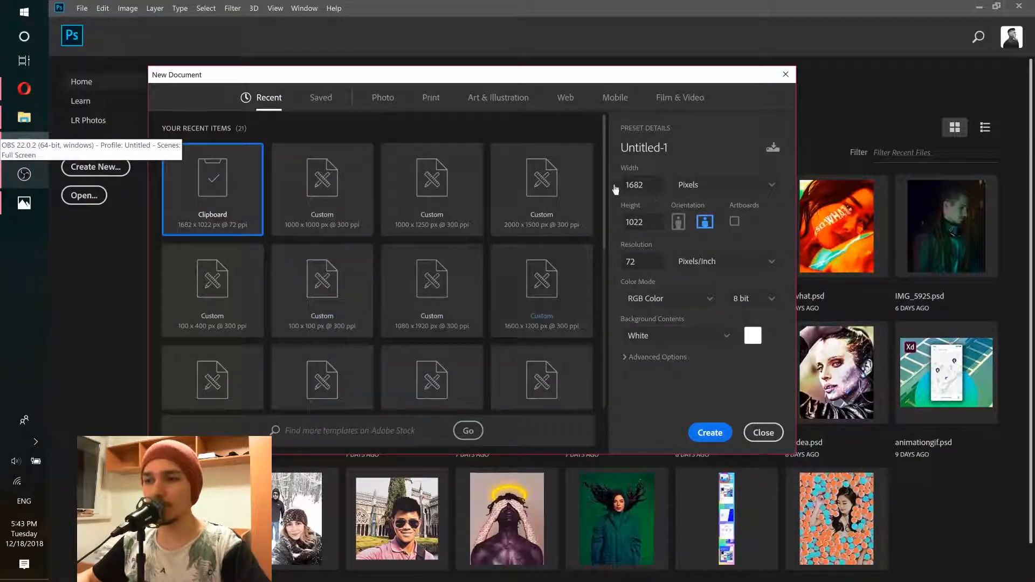
double_click(644, 186)
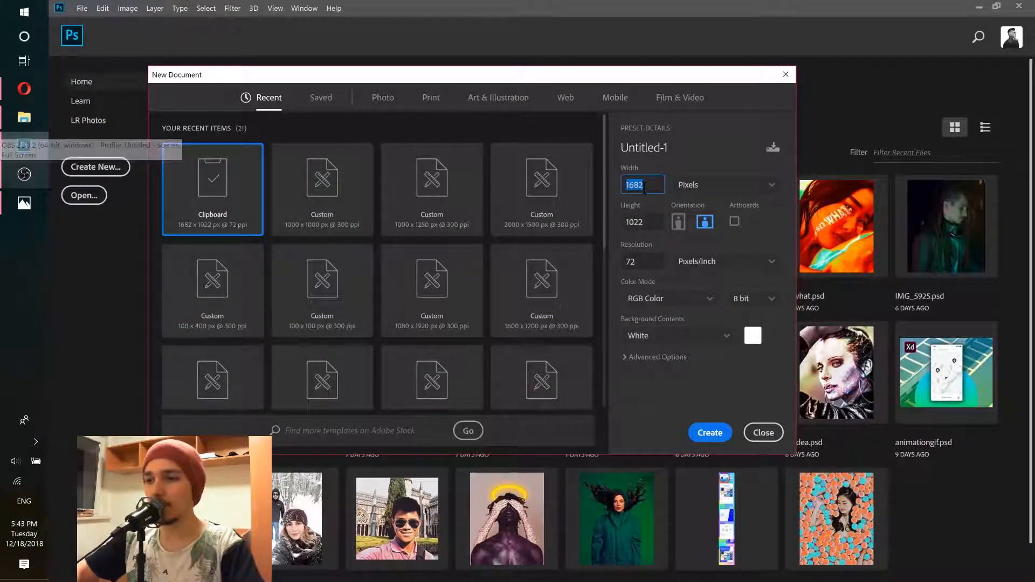
type("1000")
key("Tab")
type("10")
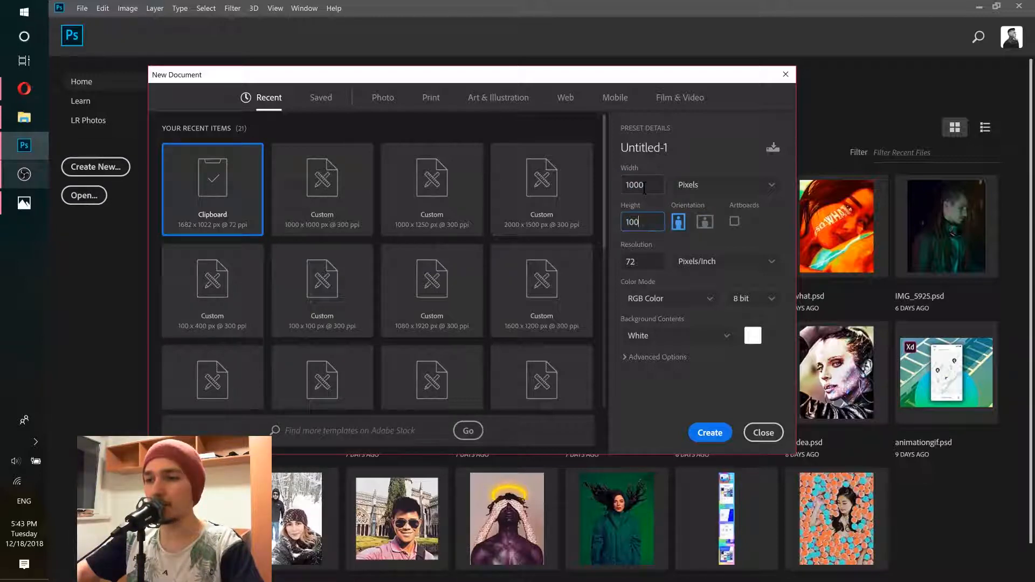
key("Tab")
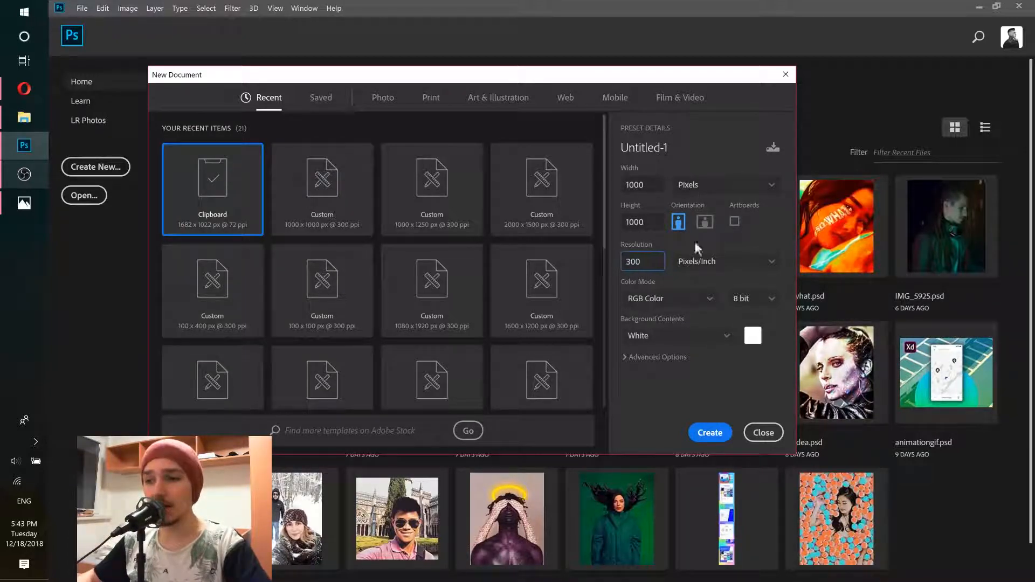
left_click(714, 430)
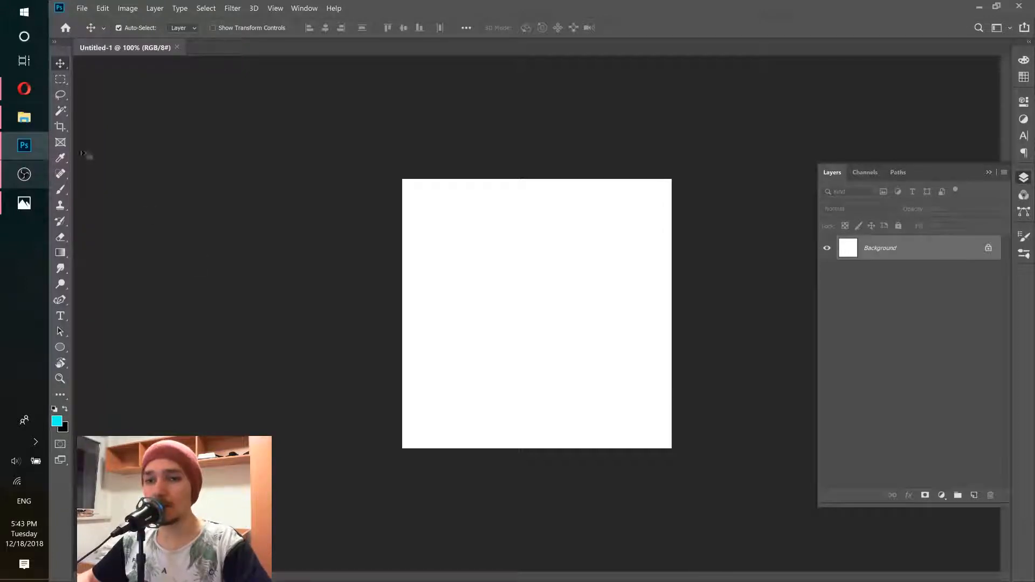
- Place the knife photo marten-bjork-551251-unsplash.jpg from the Downloads folder and scale it to about 6.35% so it covers the whole canvas
left_click(23, 118)
left_click(547, 328)
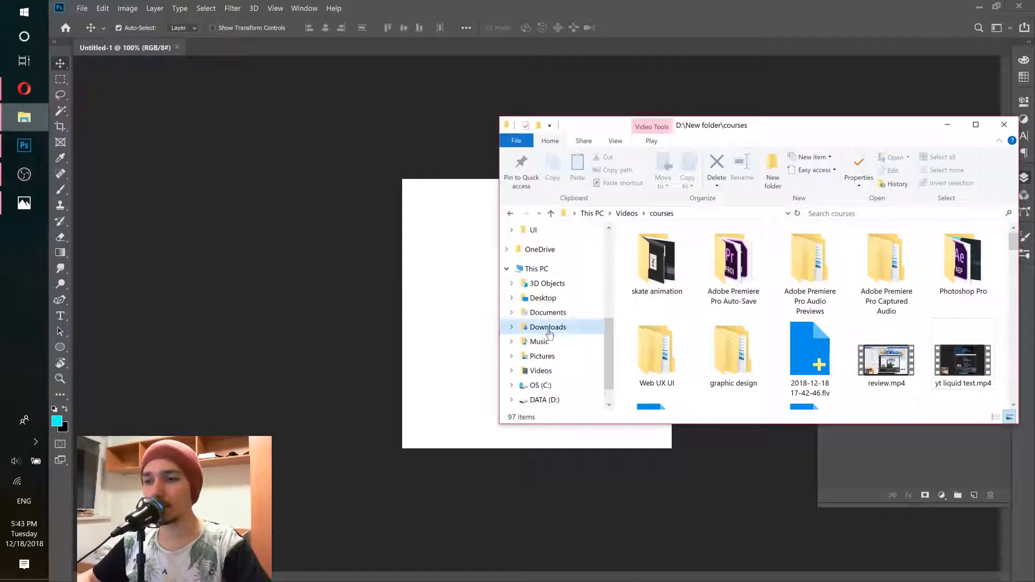
left_click_drag(735, 125, 652, 107)
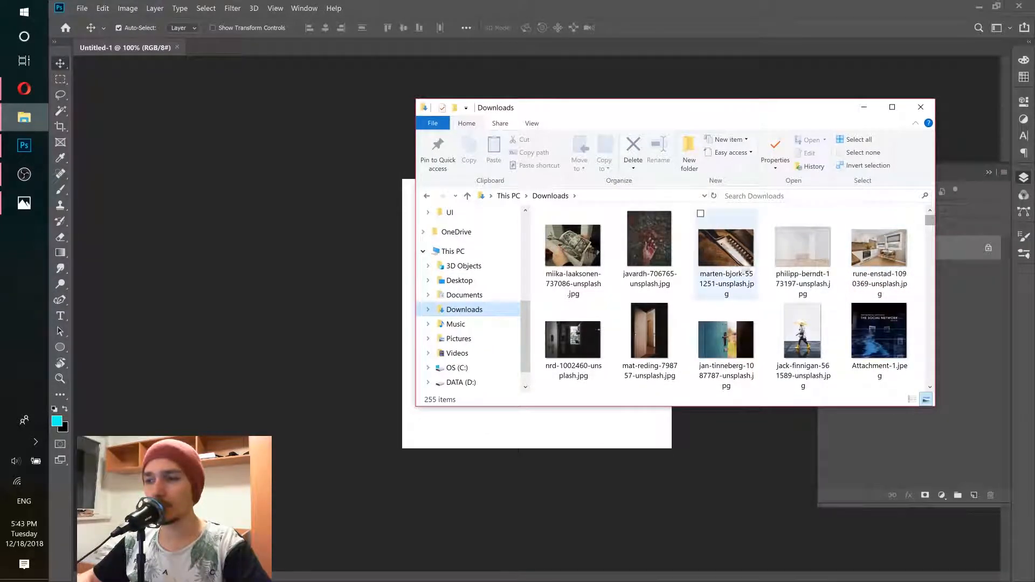
left_click(726, 269)
left_click_drag(731, 247, 543, 427)
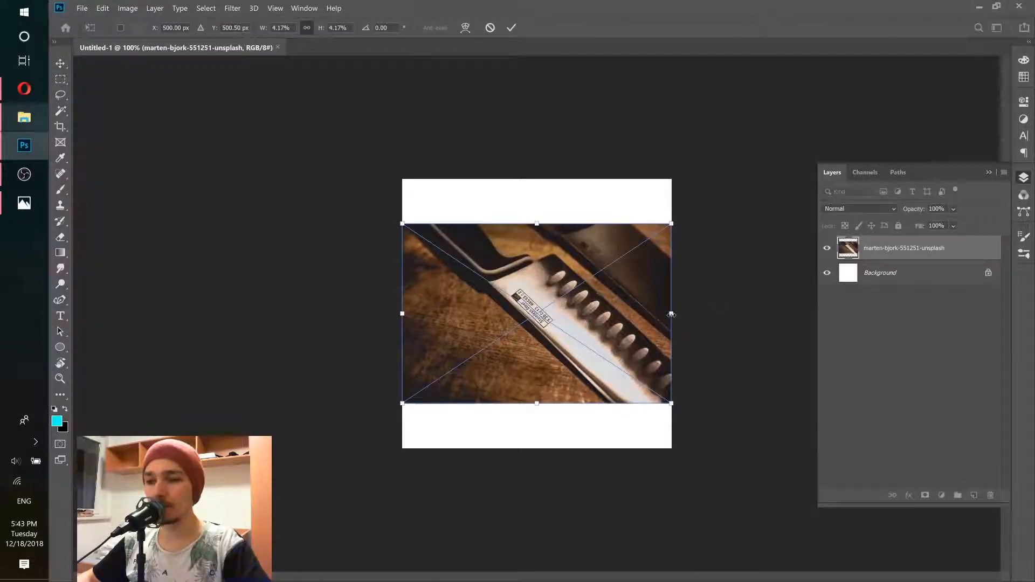
left_click_drag(671, 314, 741, 314)
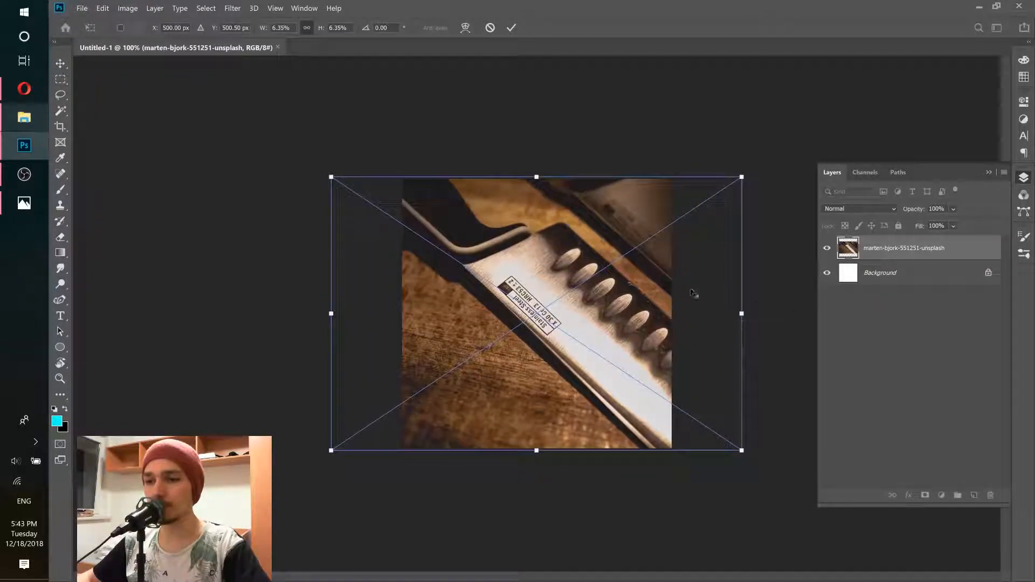
left_click(512, 25)
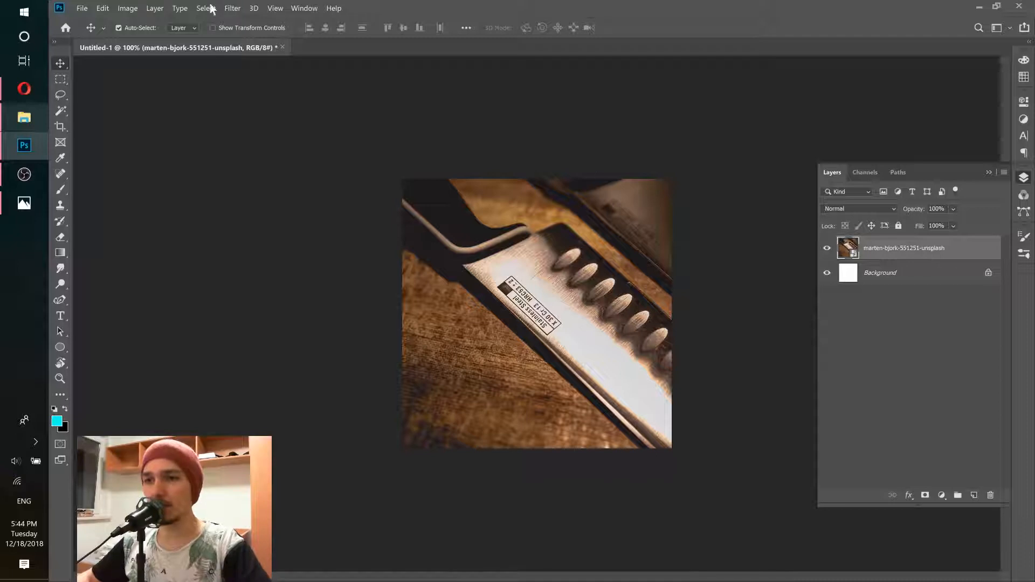
- Start the Lighting Effects filter on the knife photo with a Point light and move the light down onto the blade
left_click(231, 11)
mouse_move(301, 188)
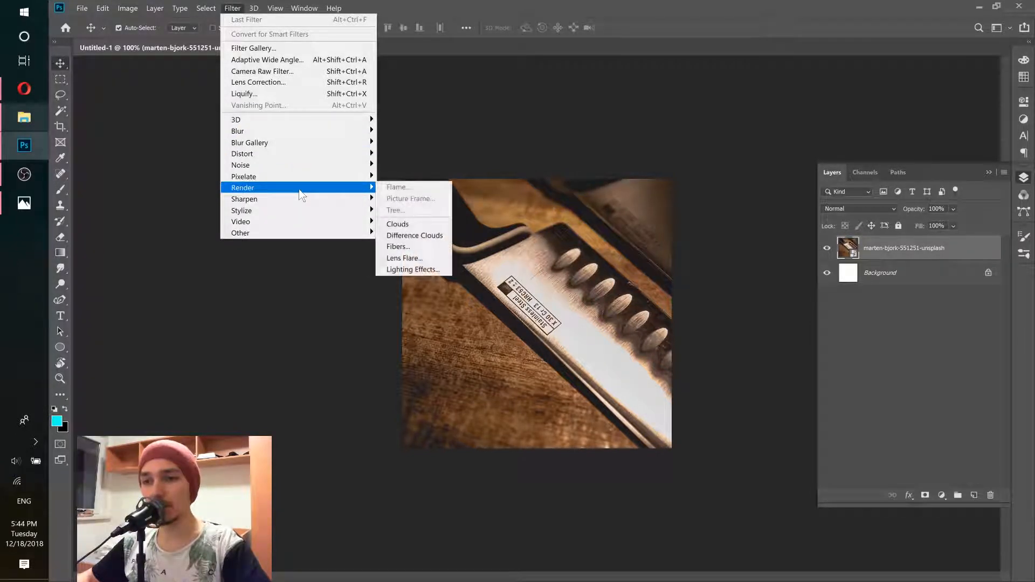
left_click(416, 270)
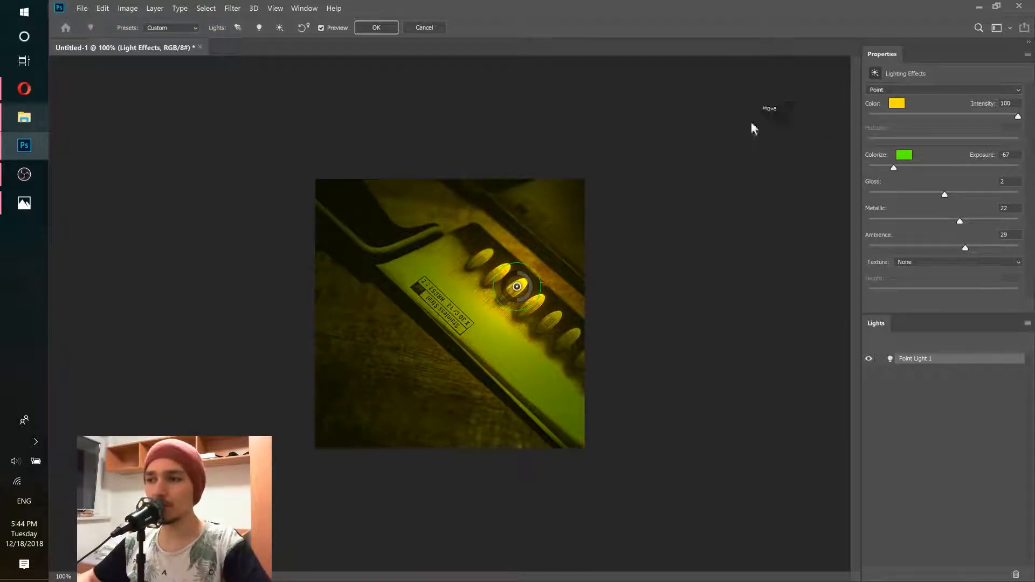
left_click(896, 90)
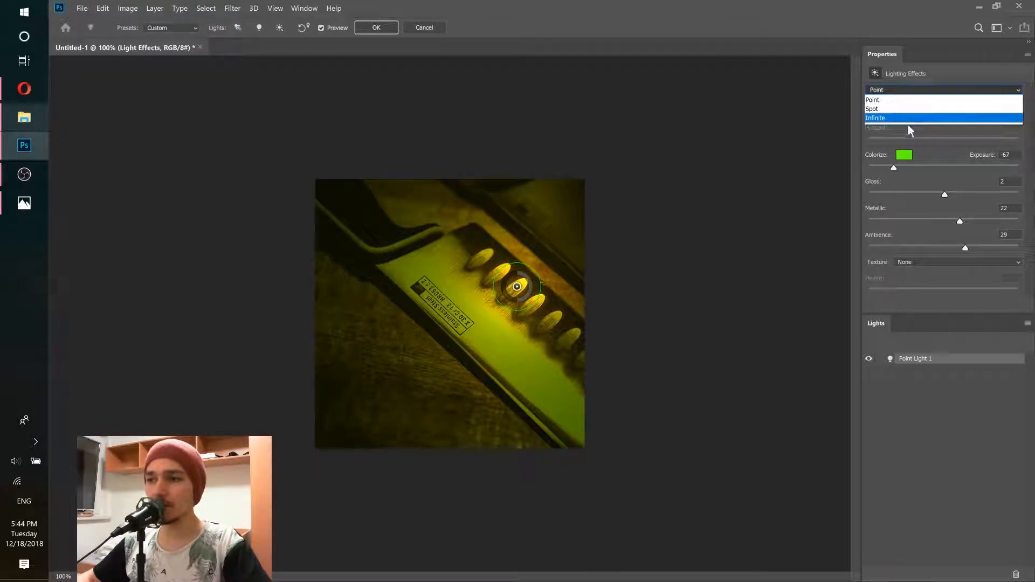
left_click(887, 101)
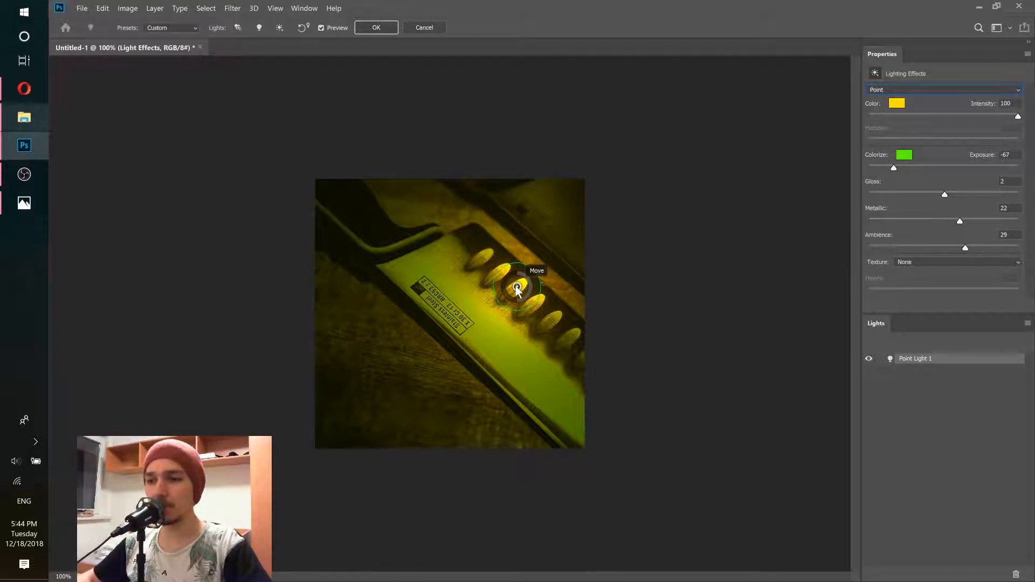
left_click_drag(517, 291, 529, 327)
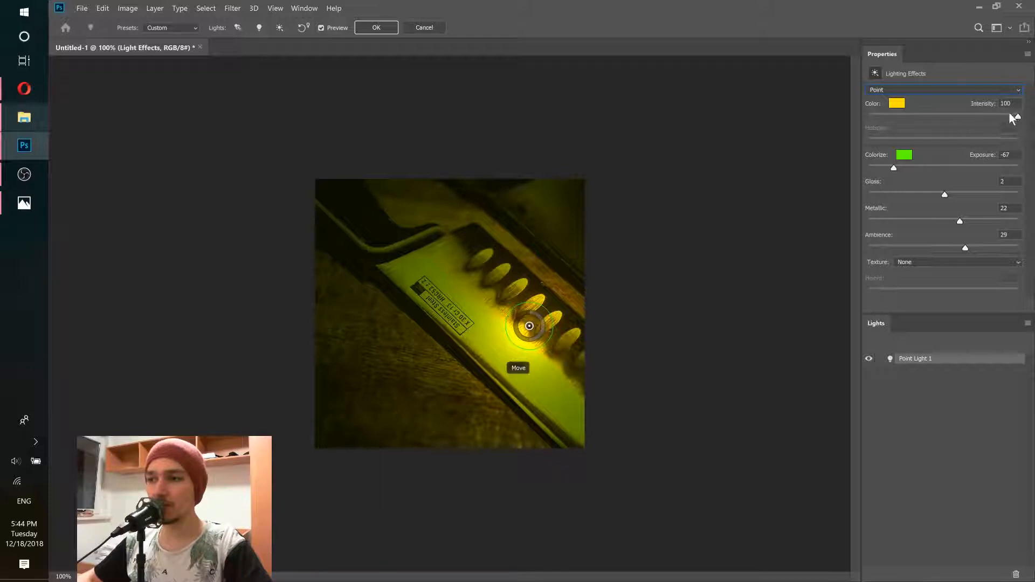
- Try lower intensities for the point light and return the intensity to 100
left_click_drag(1017, 116, 952, 115)
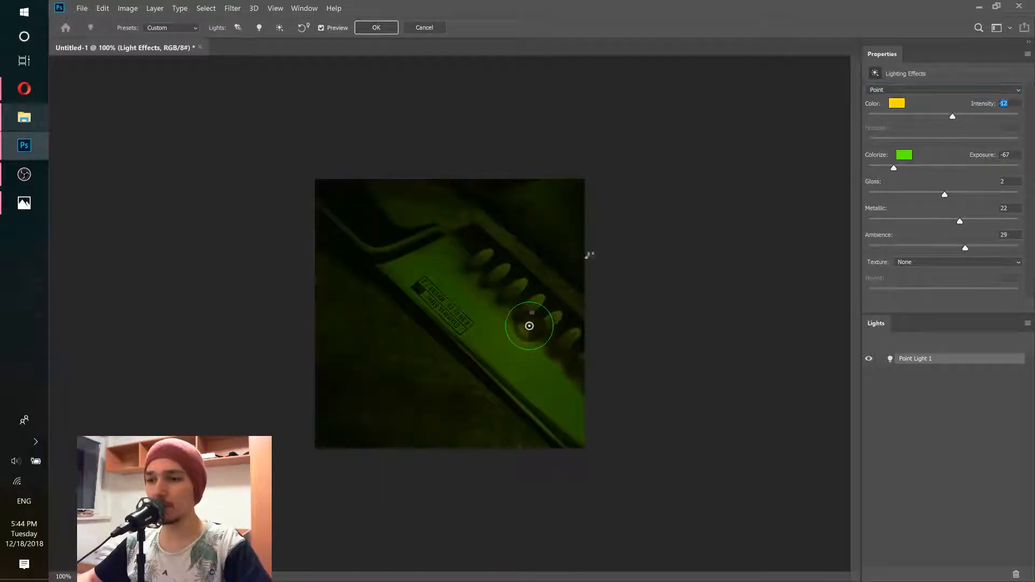
left_click(1009, 114)
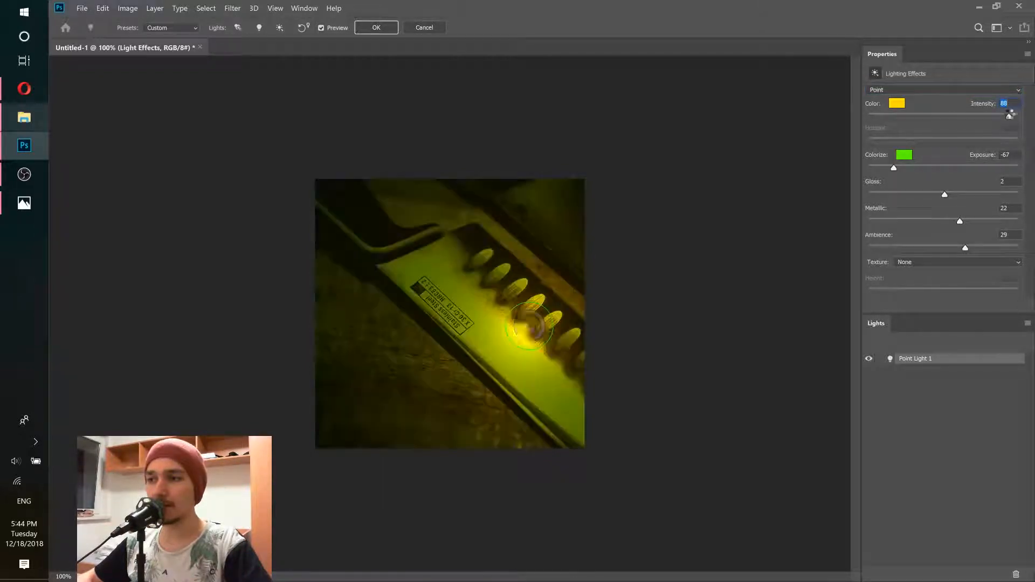
left_click_drag(1009, 115, 1020, 115)
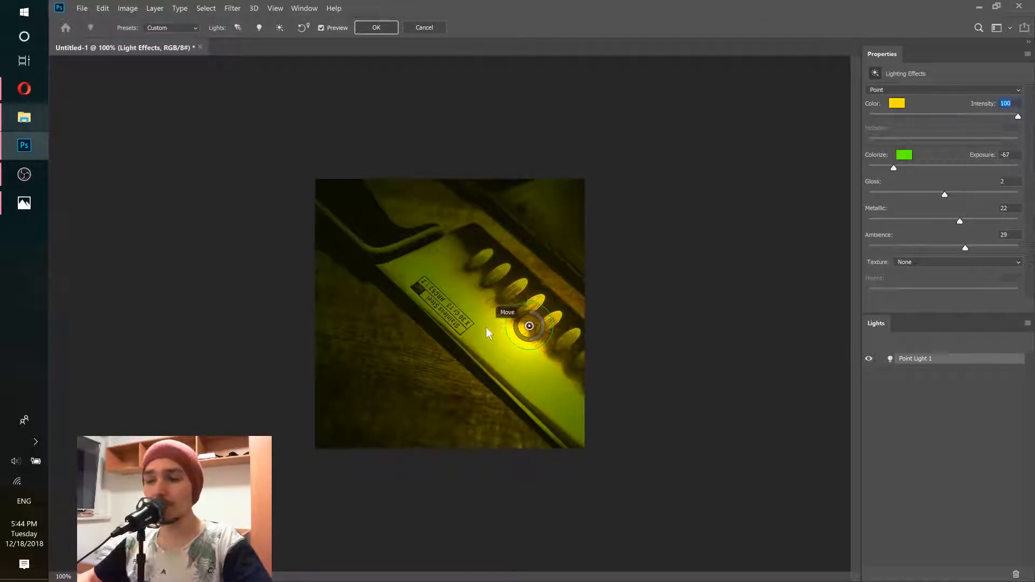
- Change the point light's color to a pinkish red with hue 332
left_click(897, 104)
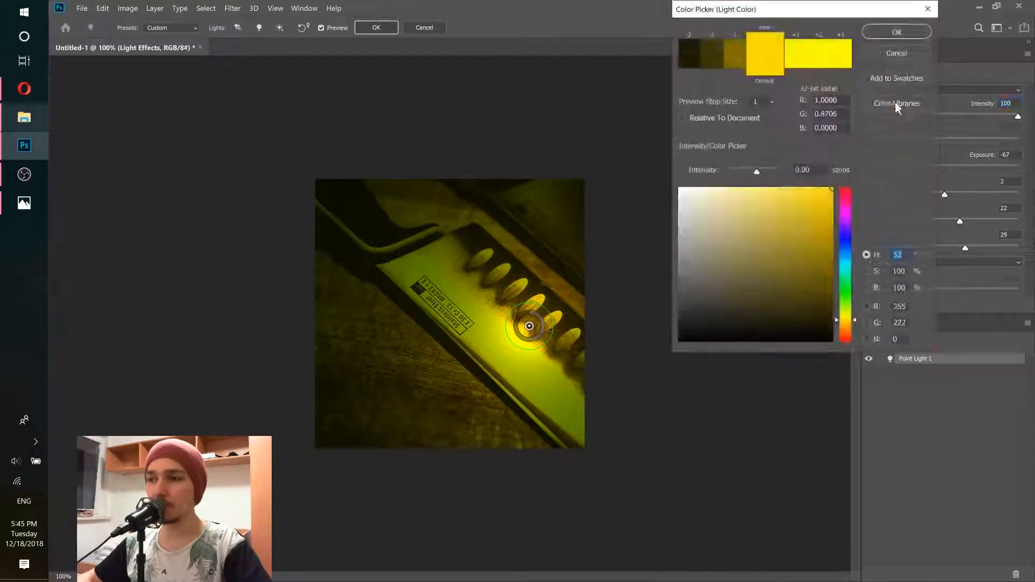
left_click(845, 216)
left_click_drag(835, 213, 849, 200)
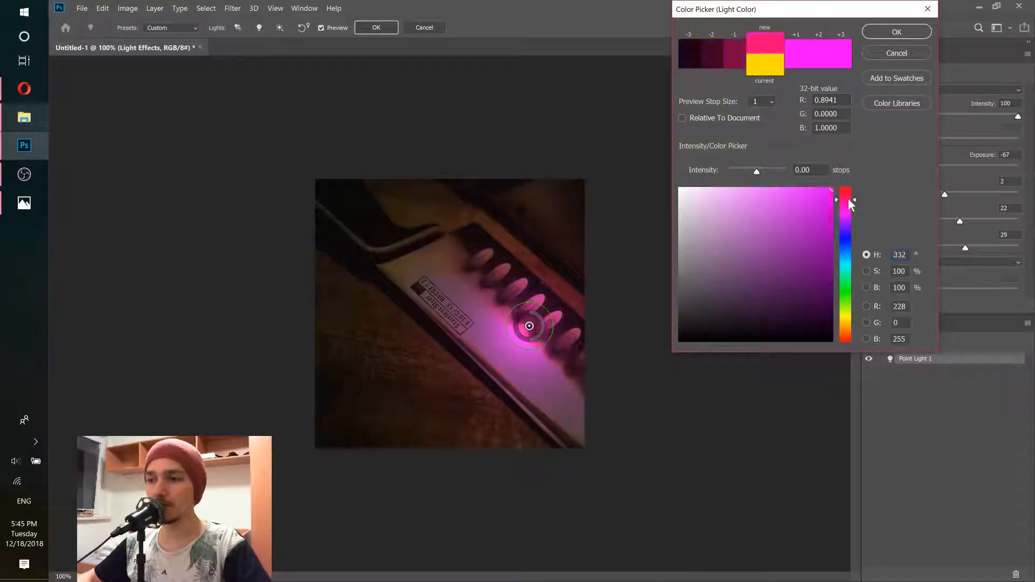
left_click(888, 31)
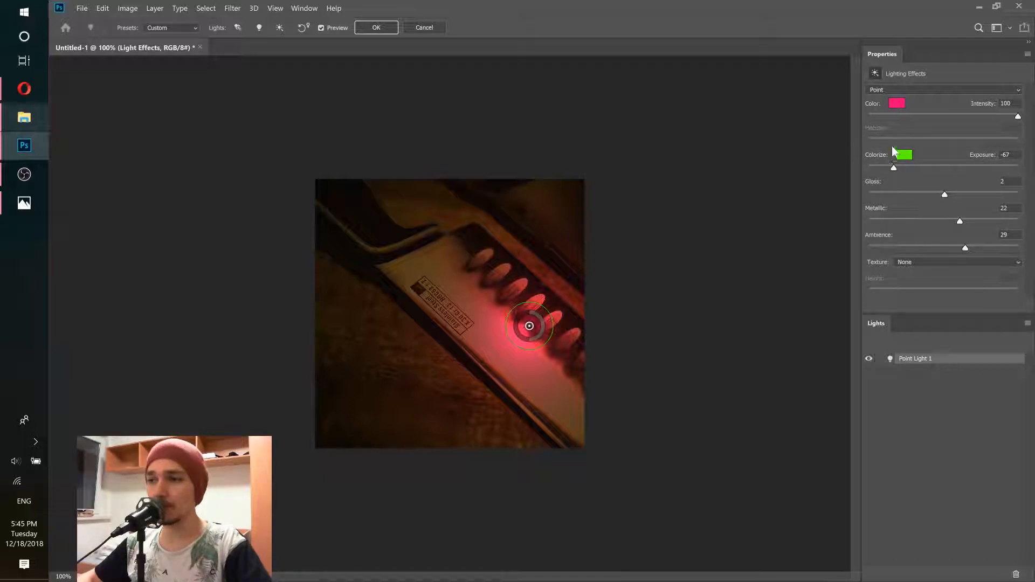
- Try blue and red hues for the Colorize ambient color and set it to magenta with hue 295
left_click(908, 157)
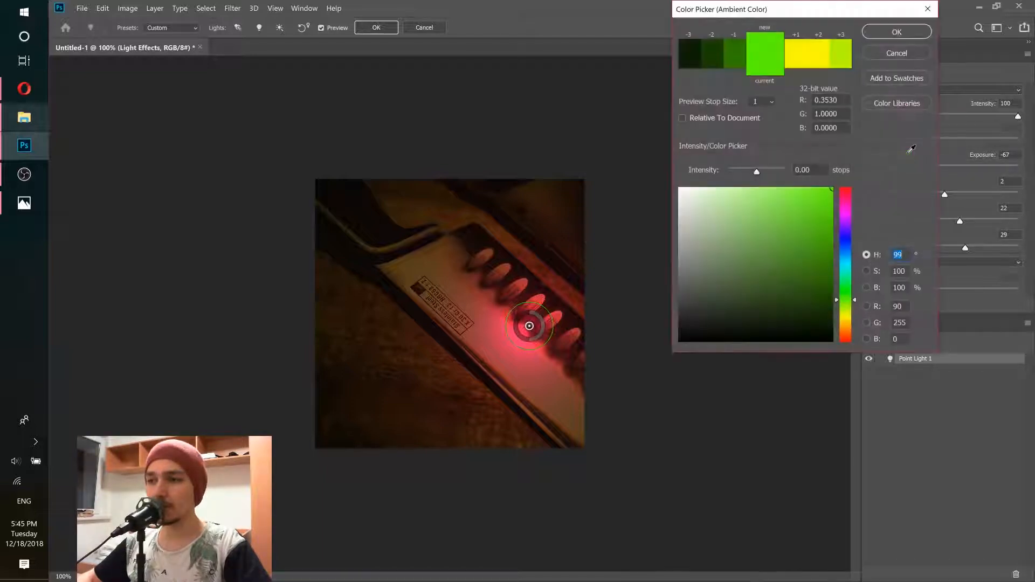
left_click(840, 239)
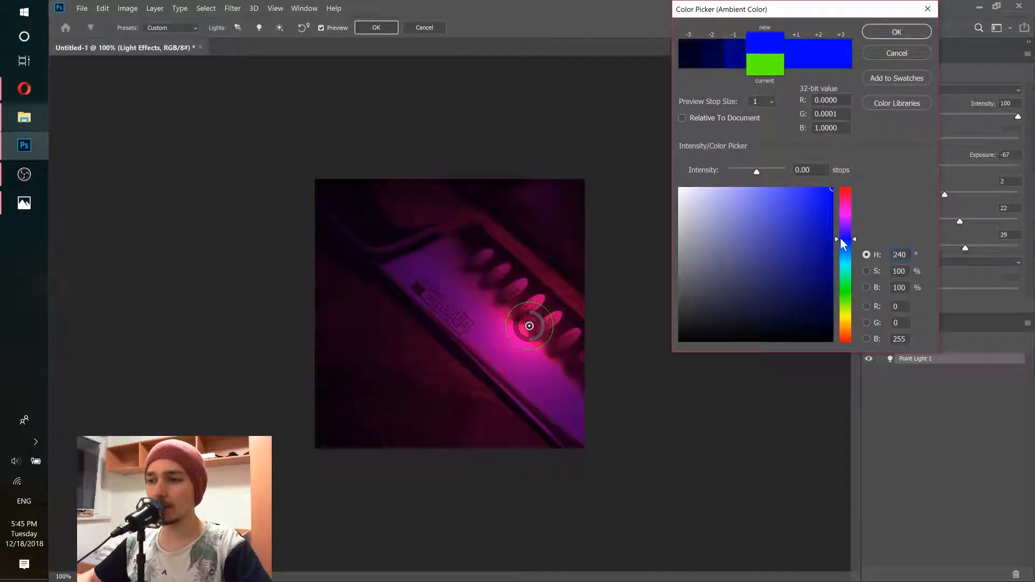
left_click(849, 211)
left_click(847, 193)
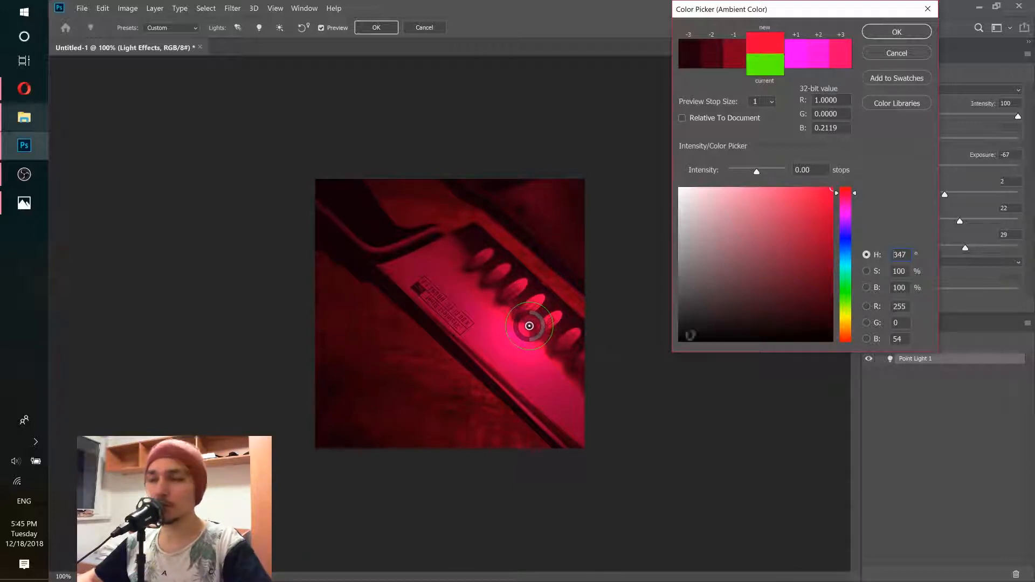
left_click(844, 320)
left_click_drag(844, 292, 849, 220)
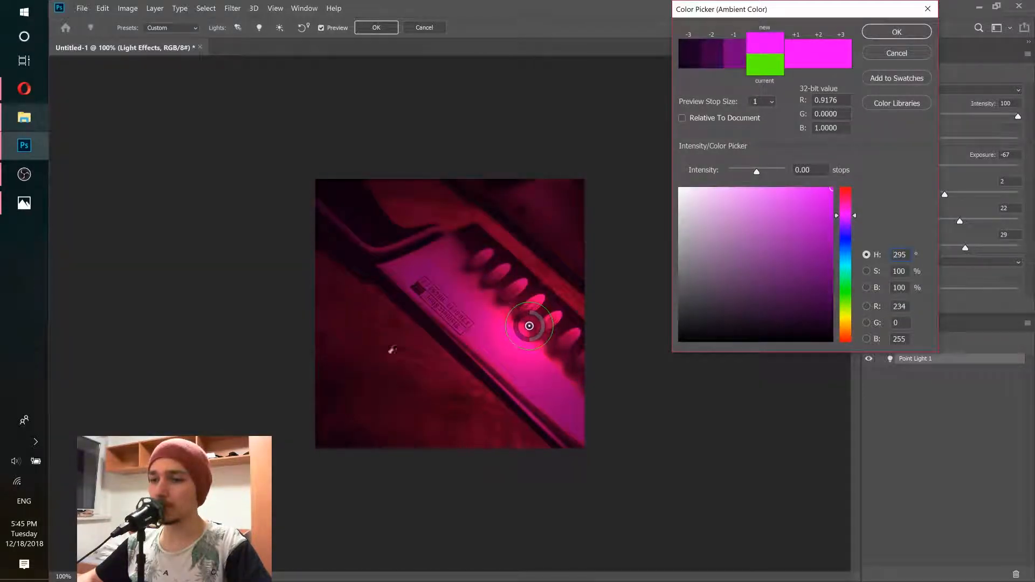
left_click(897, 32)
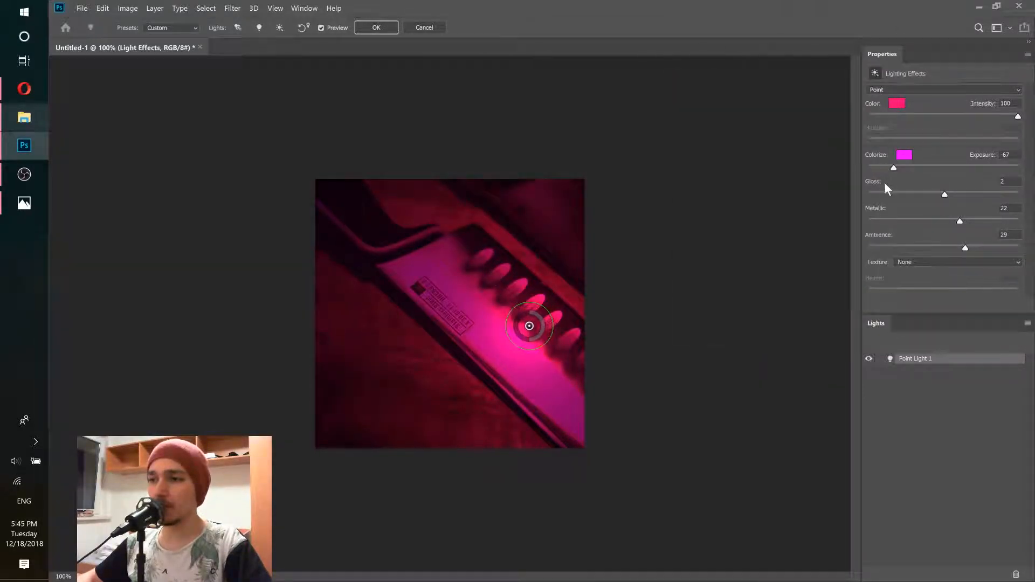
- Try several exposure levels, set the exposure to -41, and reposition the point light on the blade just below the oval hollows
left_click(938, 163)
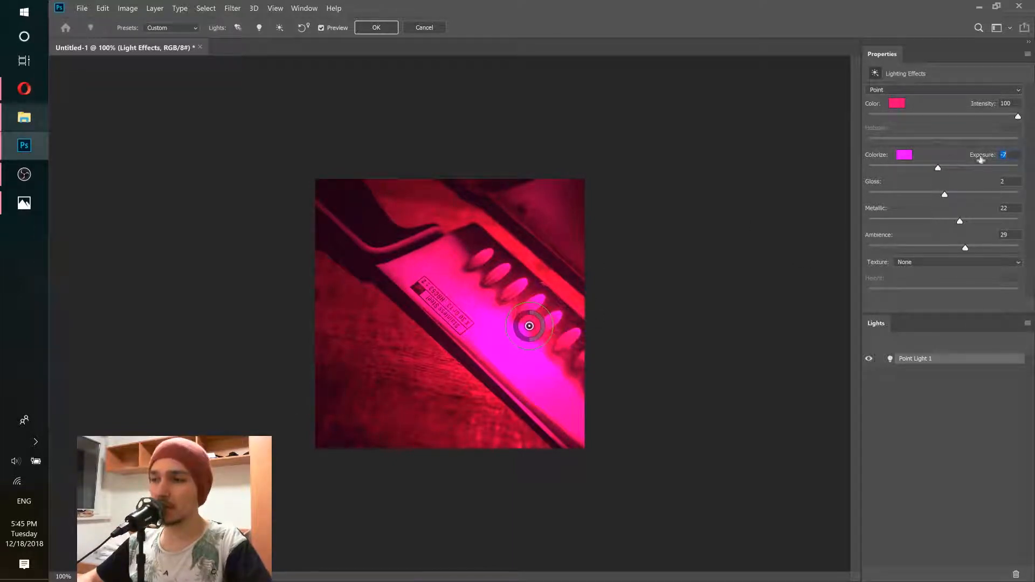
left_click(999, 165)
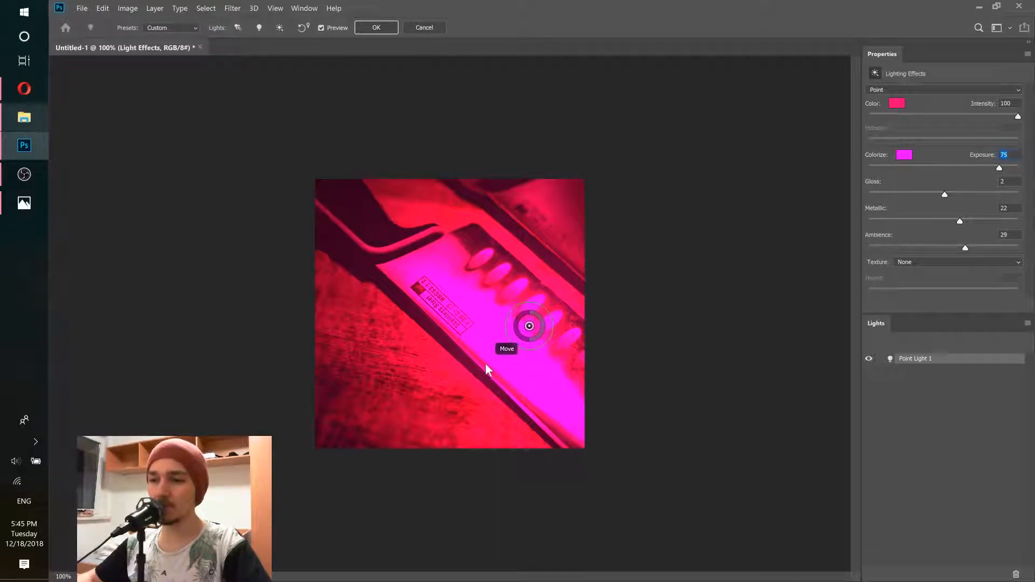
left_click(913, 167)
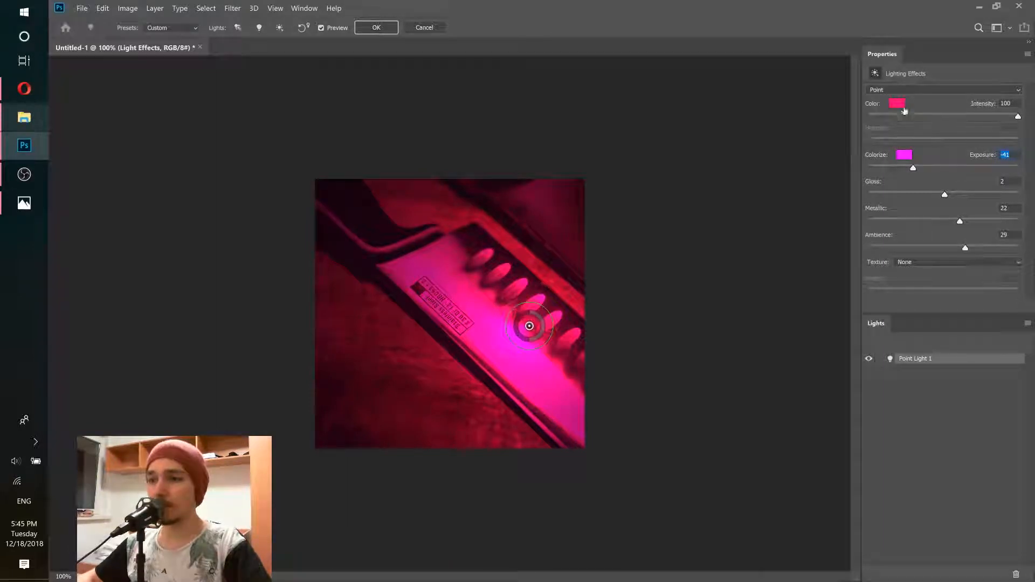
left_click_drag(529, 326, 483, 299)
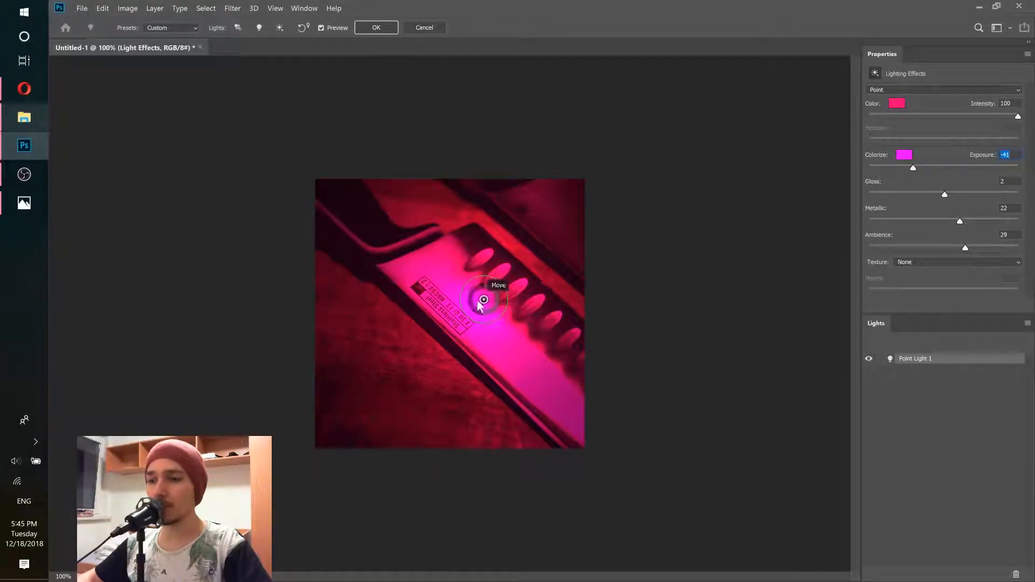
left_click_drag(484, 299, 533, 331)
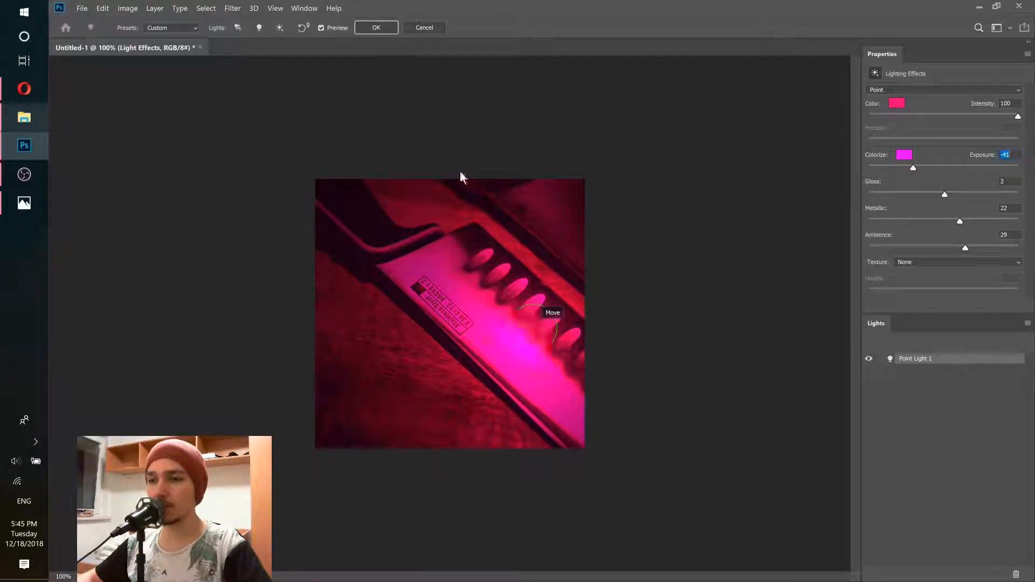
- Apply the lighting settings to the knife photo and delete the extra Light Effects 3D layer
left_click(371, 28)
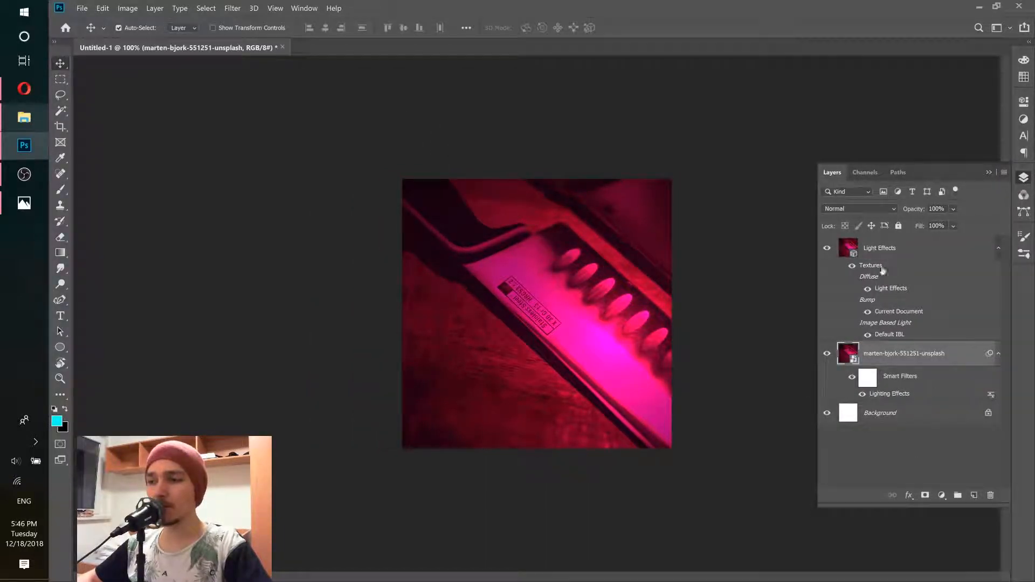
left_click(943, 250)
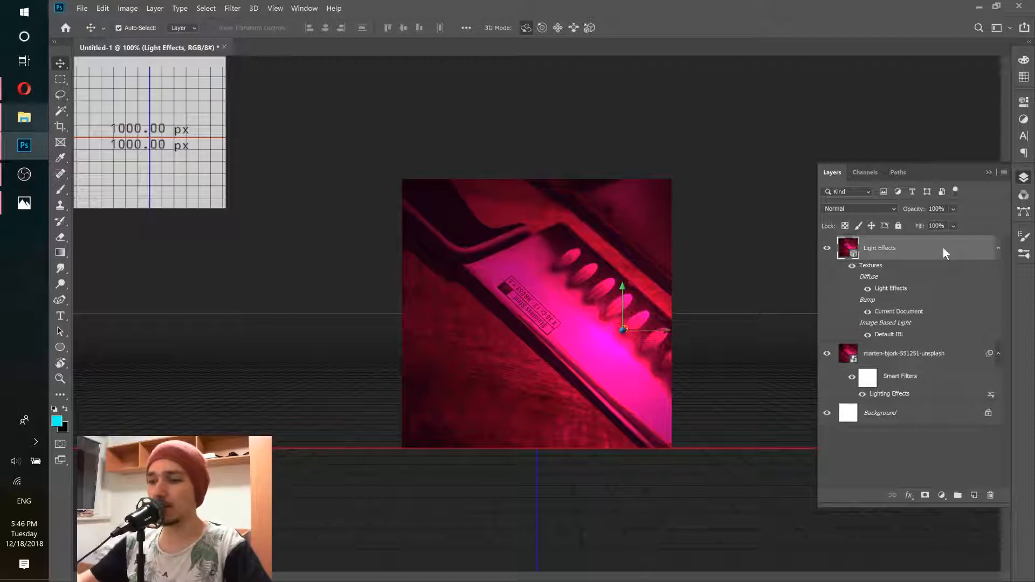
left_click(990, 495)
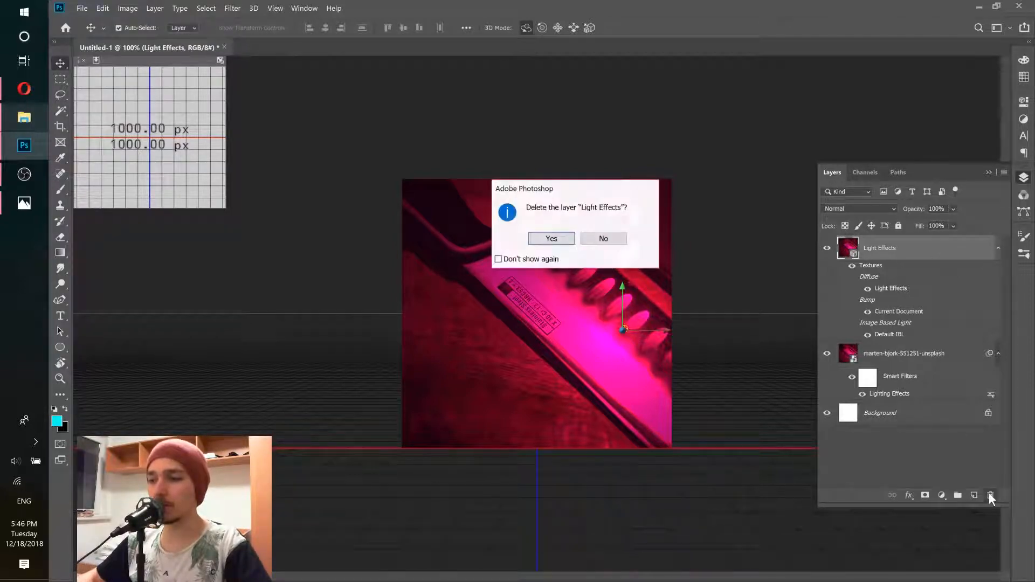
key("Return")
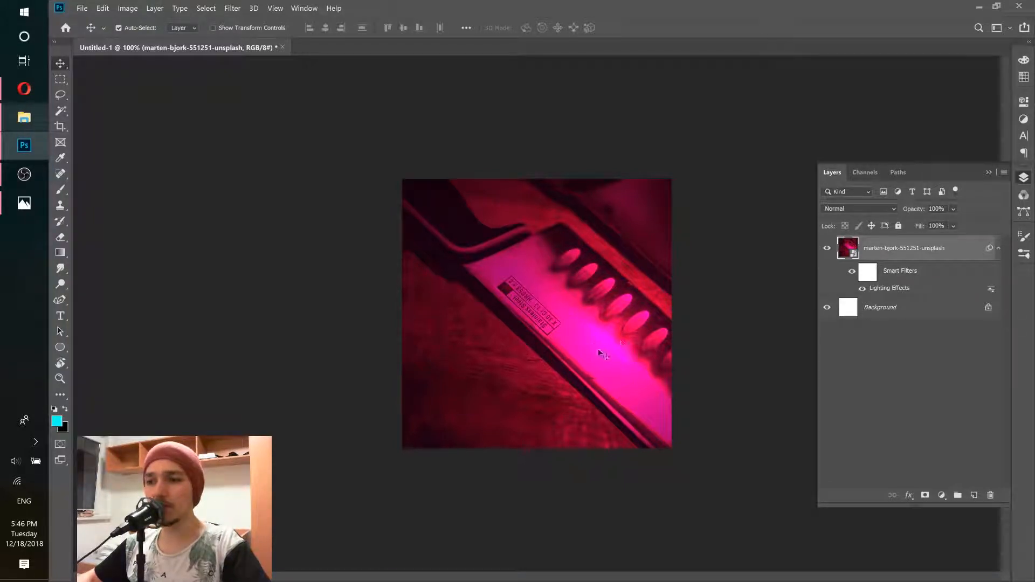
- Re-edit the knife layer's Lighting Effects smart filter and change the point light's color to blue with hue 240
double_click(893, 292)
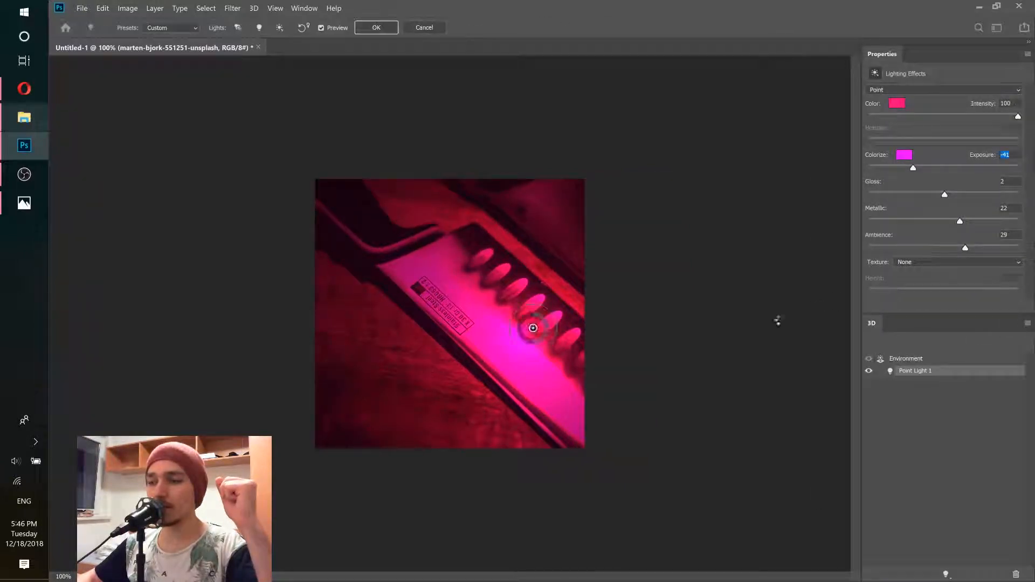
left_click(897, 103)
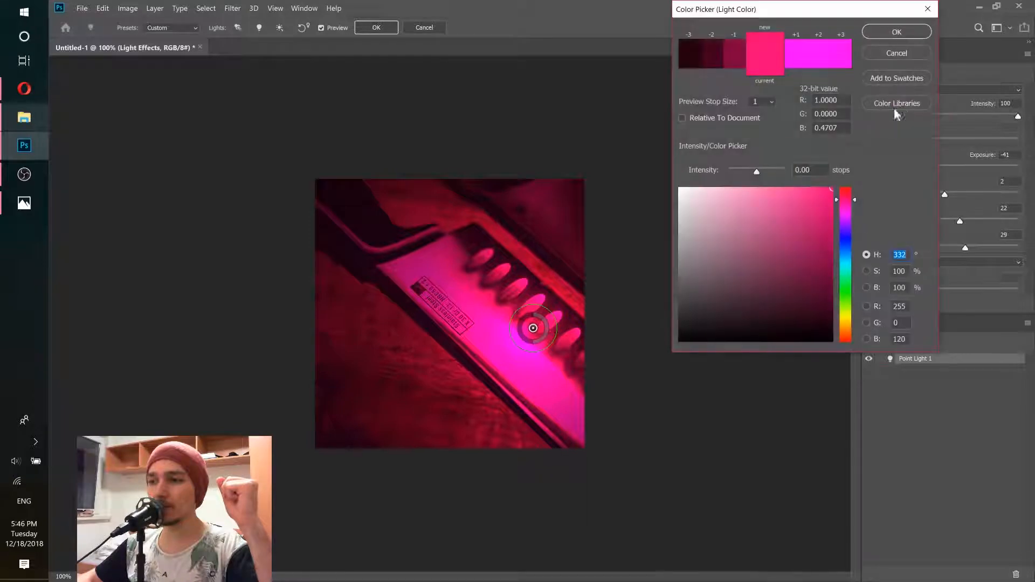
left_click(844, 239)
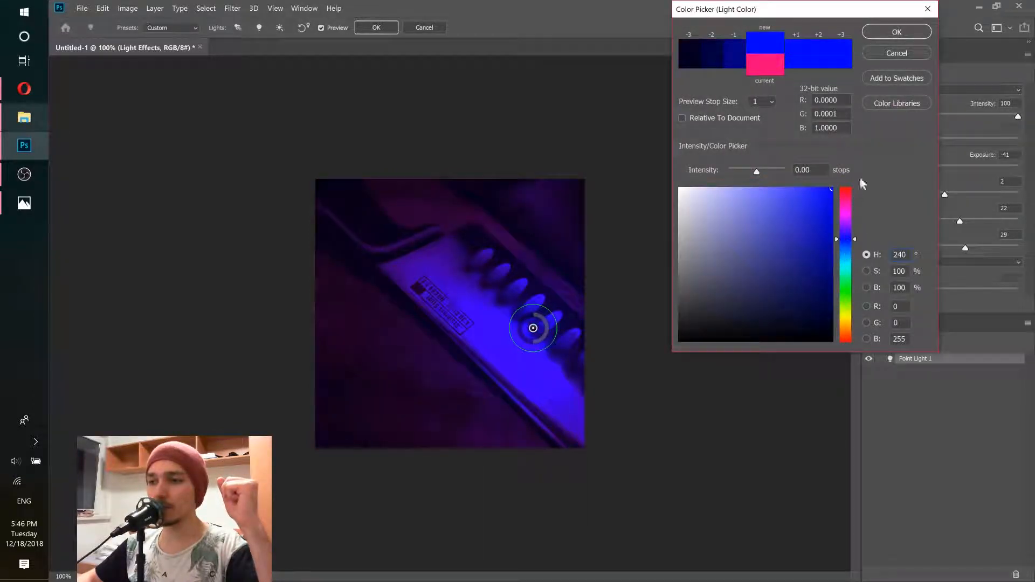
left_click(895, 34)
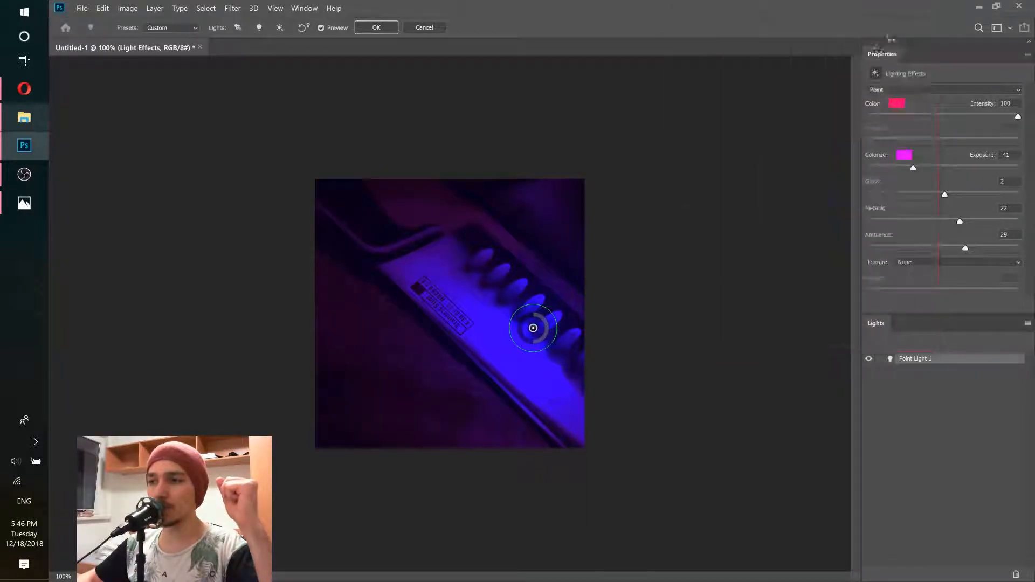
left_click(381, 31)
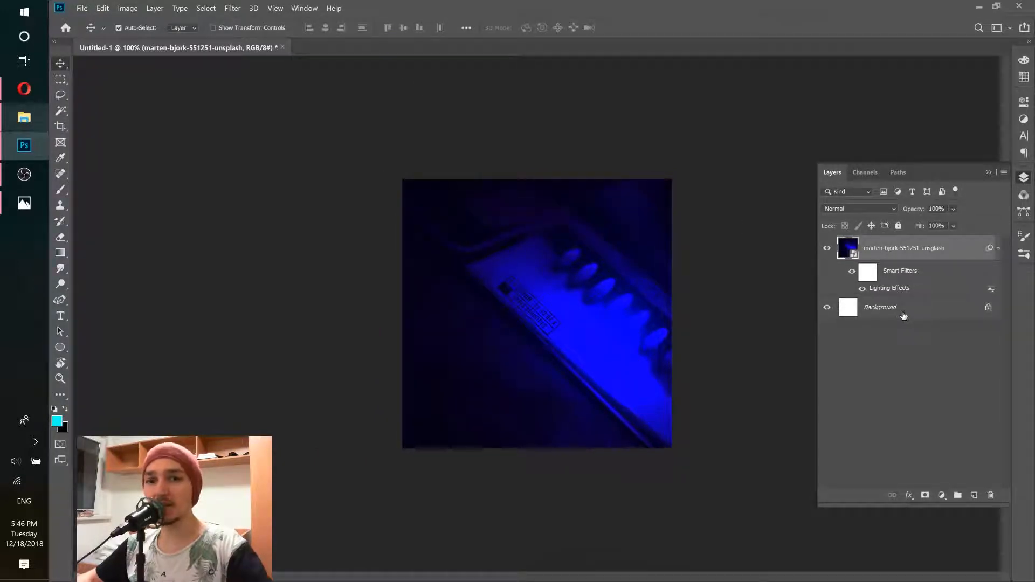
- Switch to Photos and look through the finished story posters from Artboard 1 to Artboard 5 for their lighting colors
left_click(11, 208)
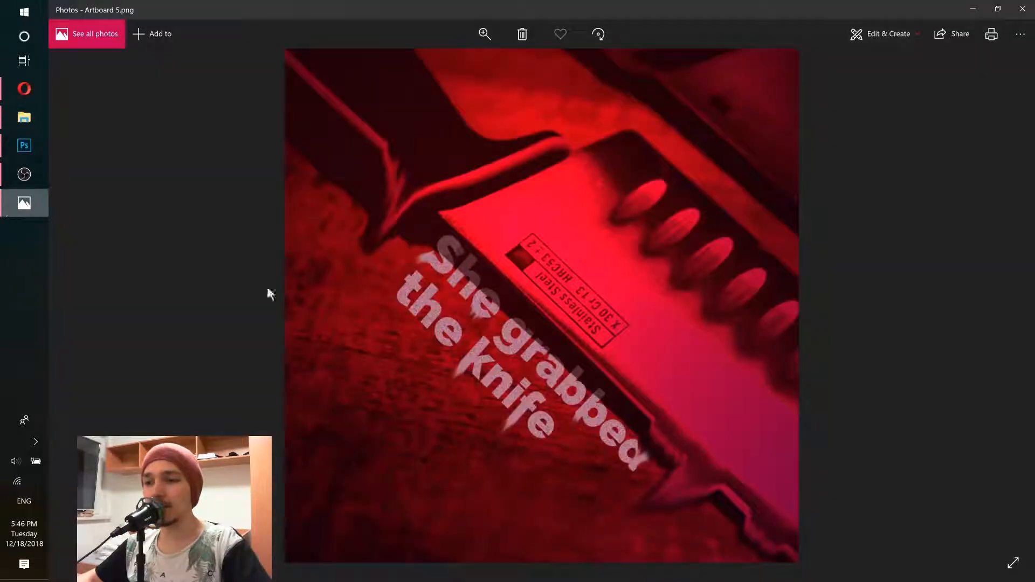
key("Right")
key("Left")
key("Left")
key("Left")
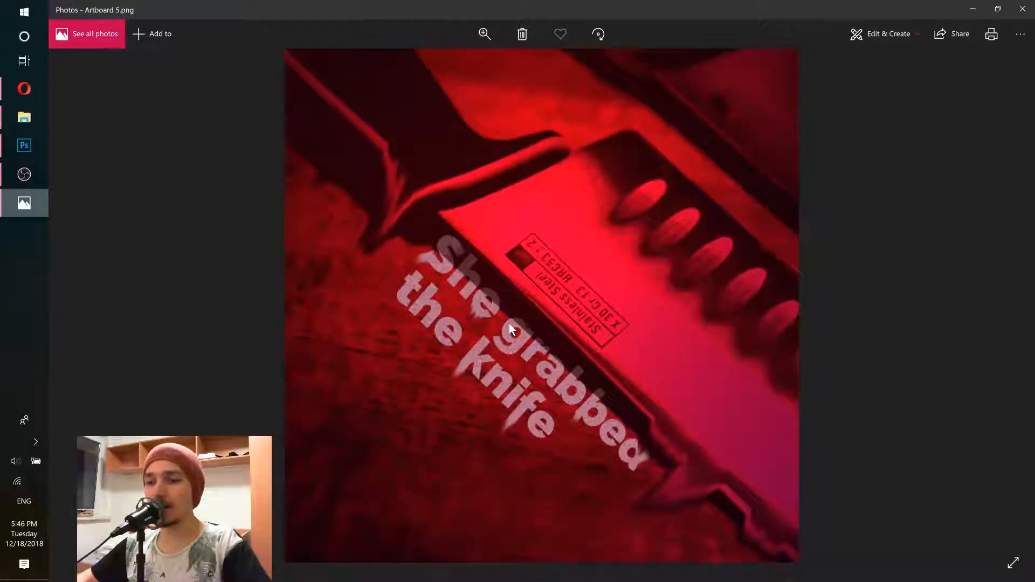
key("Left")
key("Left")
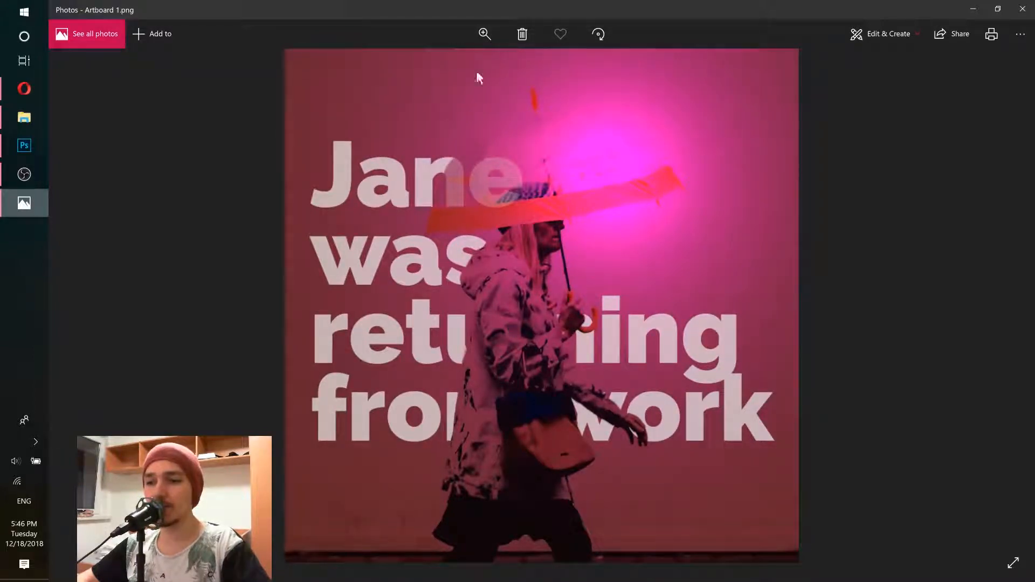
key("Right")
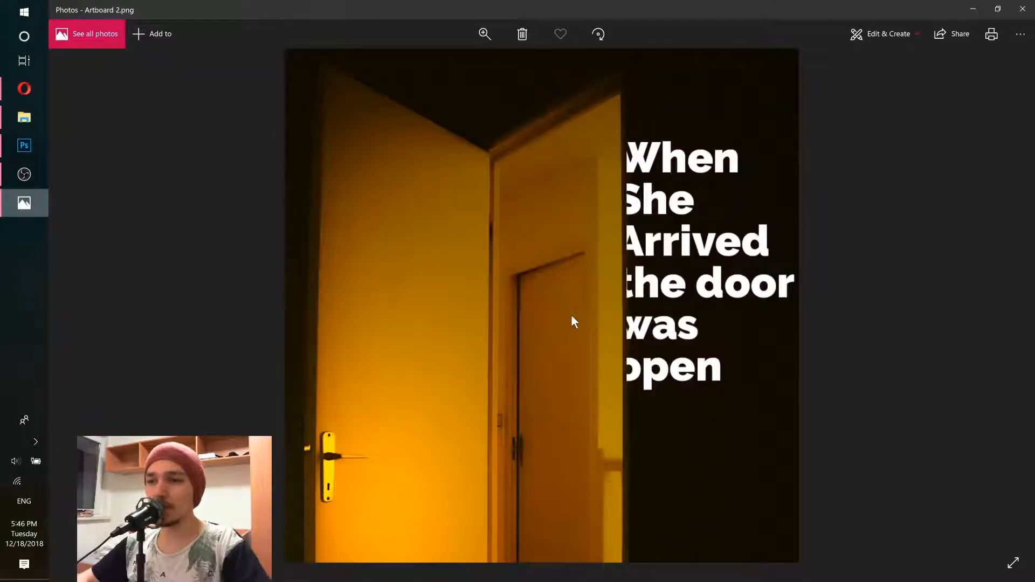
key("Right")
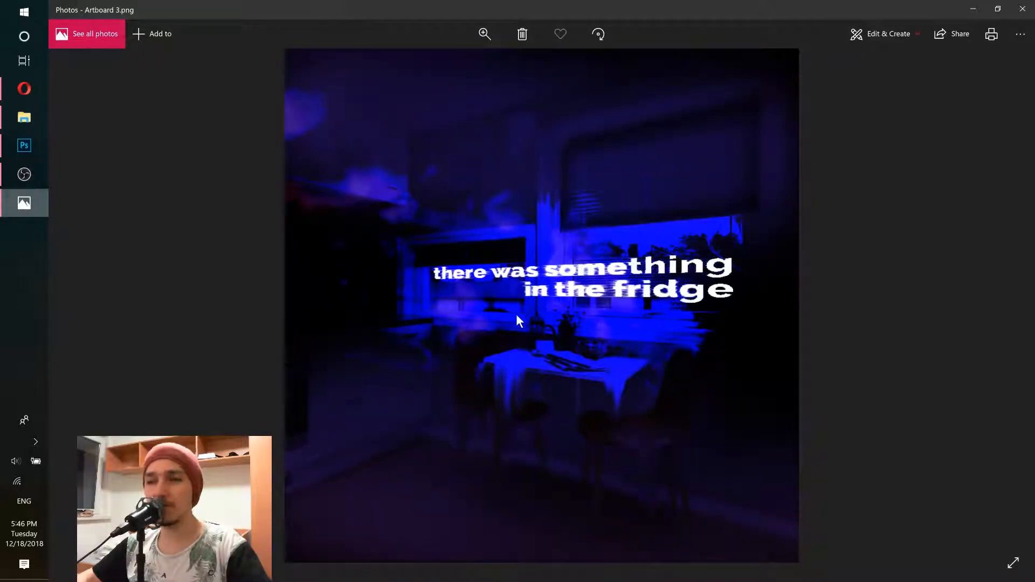
- Switch to the Opera browser and view the posts on the Instagram profile and the Learn From Fred YouTube channel's videos
left_click(24, 89)
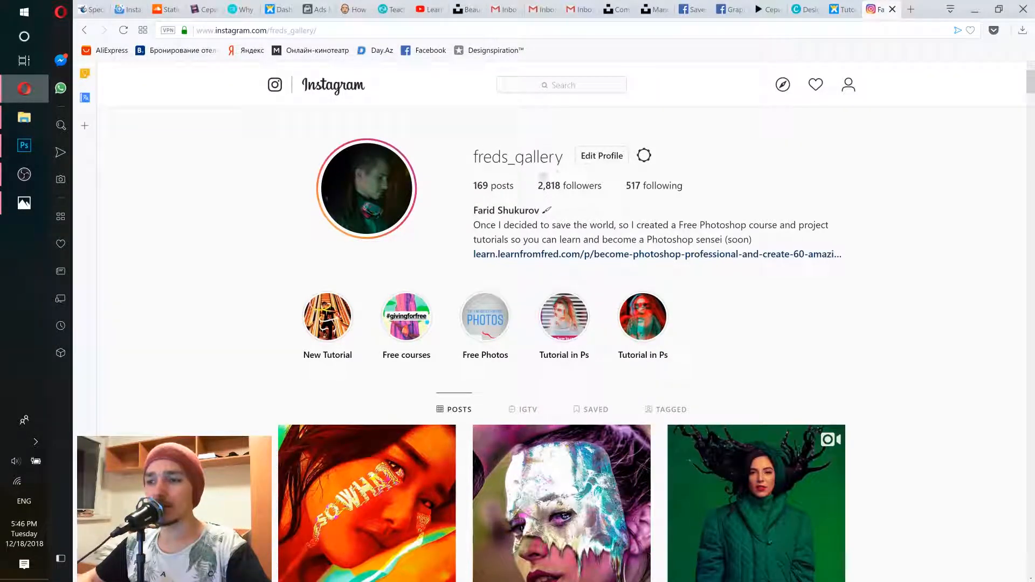
scroll(560, 178, "down", 6)
scroll(560, 178, "up", 3)
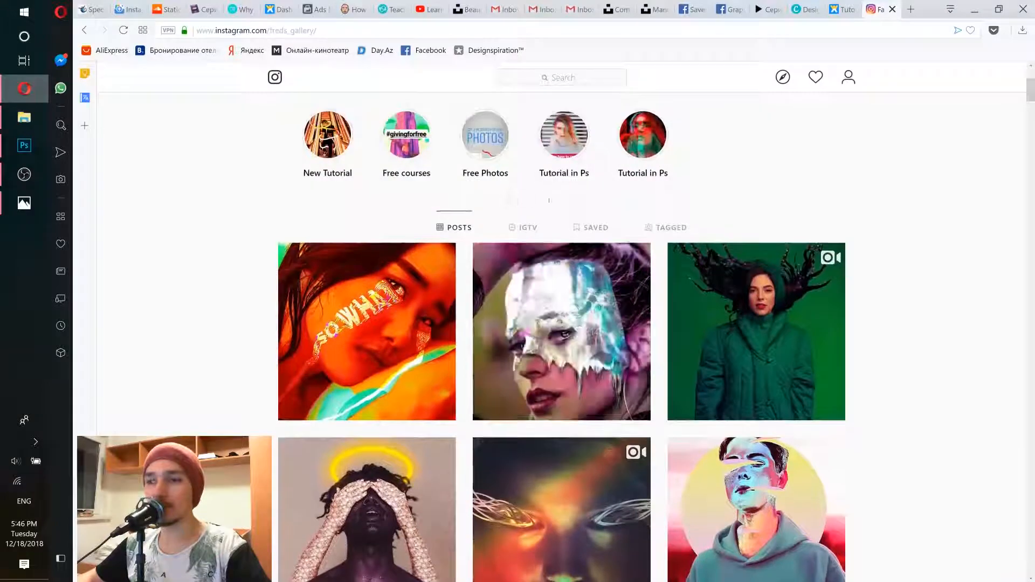
left_click(430, 10)
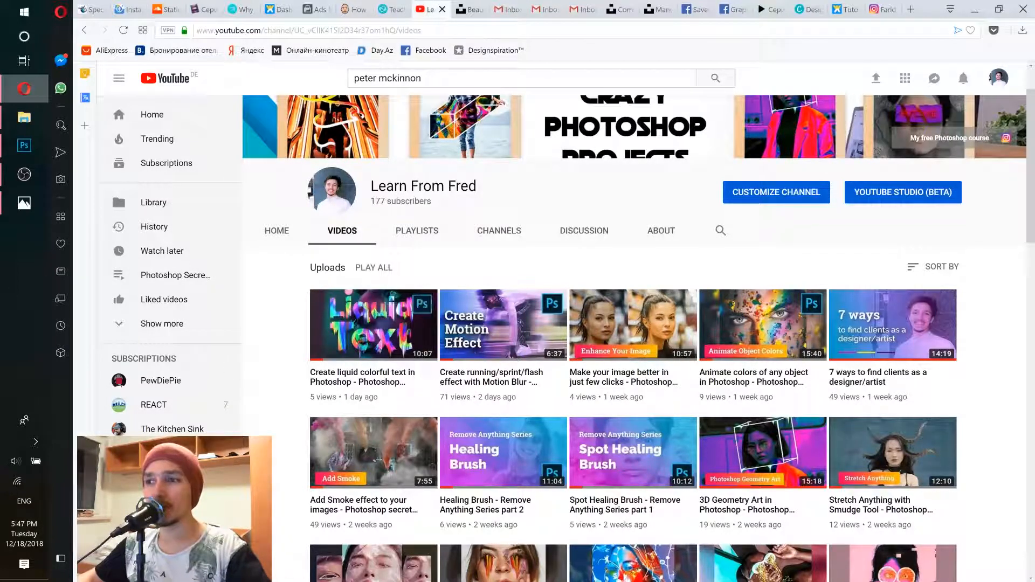
- Open learnfromfred.com in a new browser tab
left_click(911, 14)
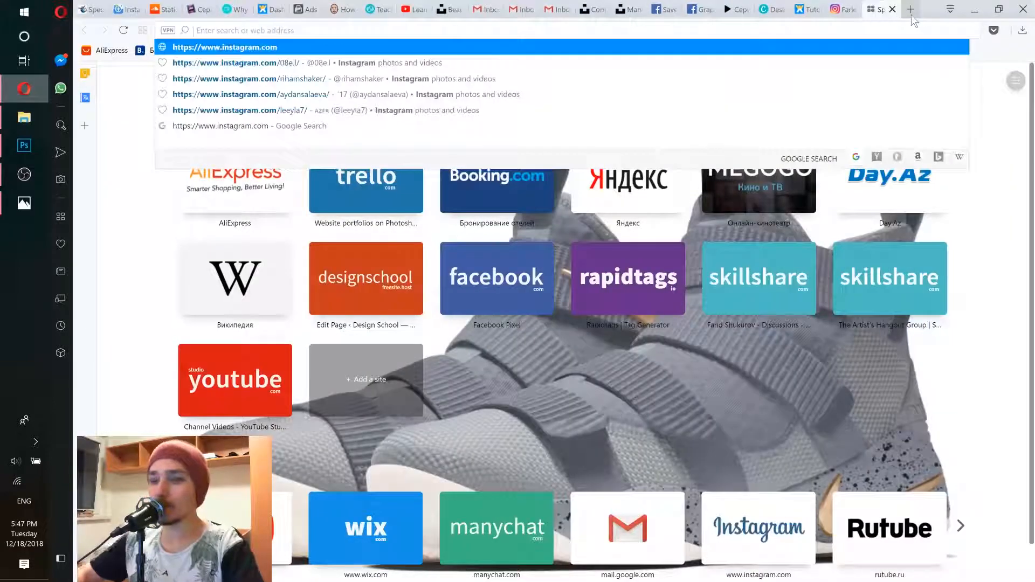
type("lear")
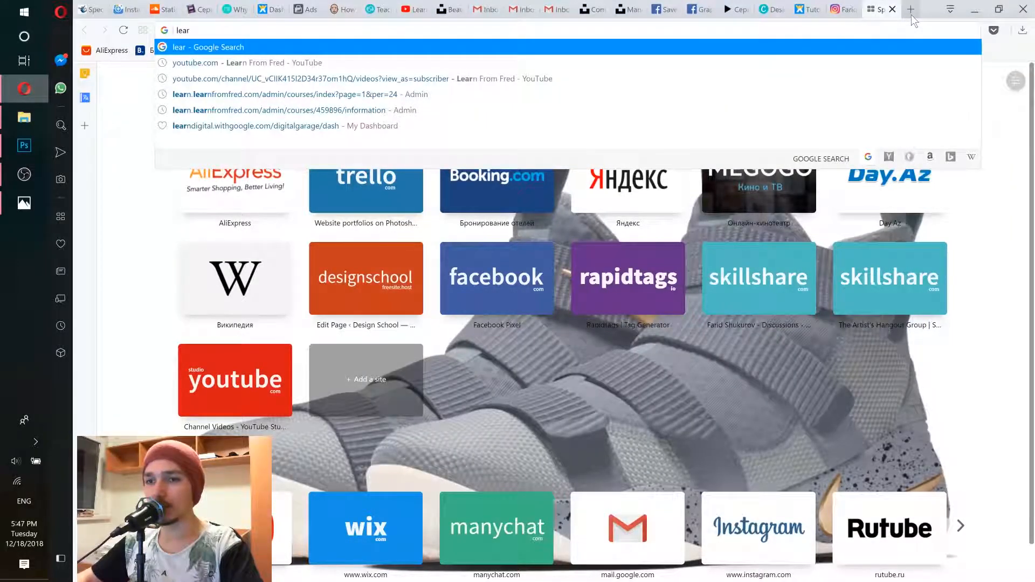
type("nfromfred")
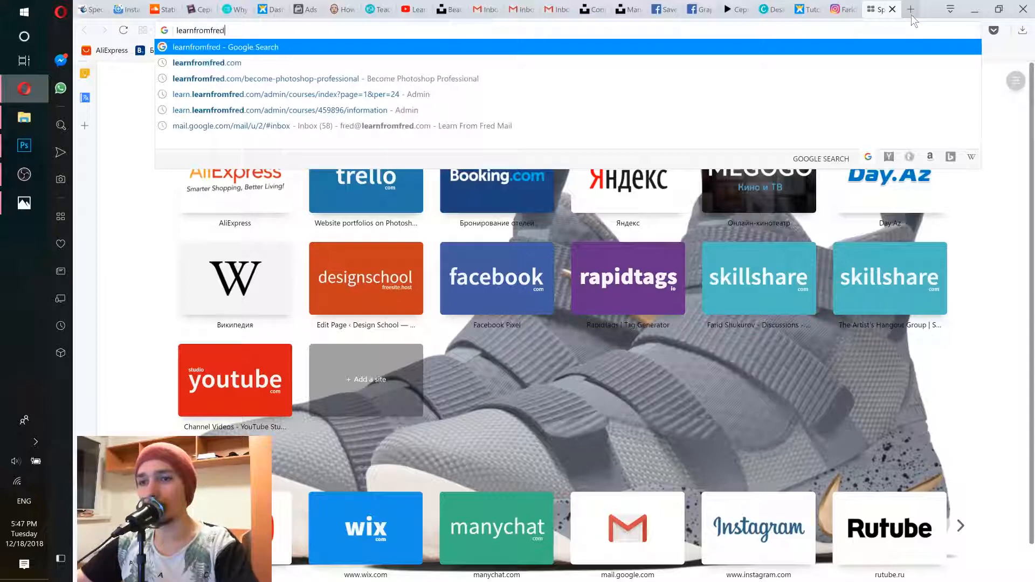
type(".com")
key("Return")
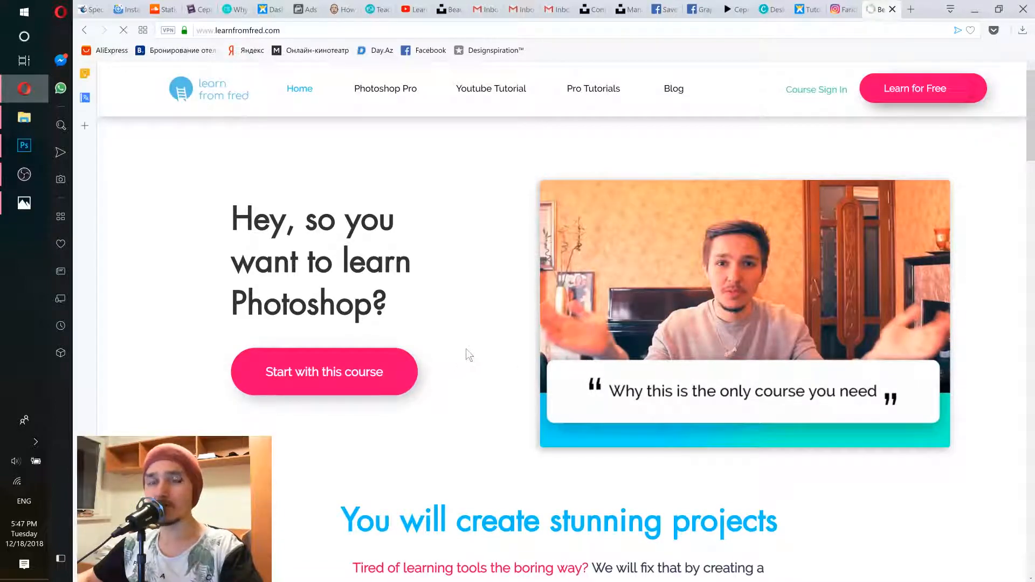
- View the sample project images on the home page and return to the header of the Instagram profile
scroll(470, 310, "down", 2)
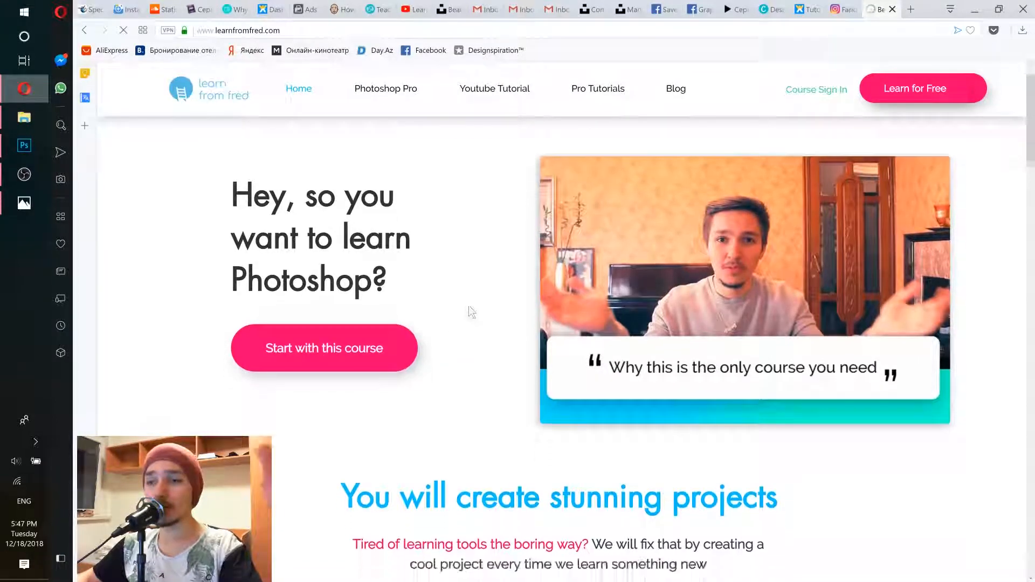
scroll(470, 310, "down", 5)
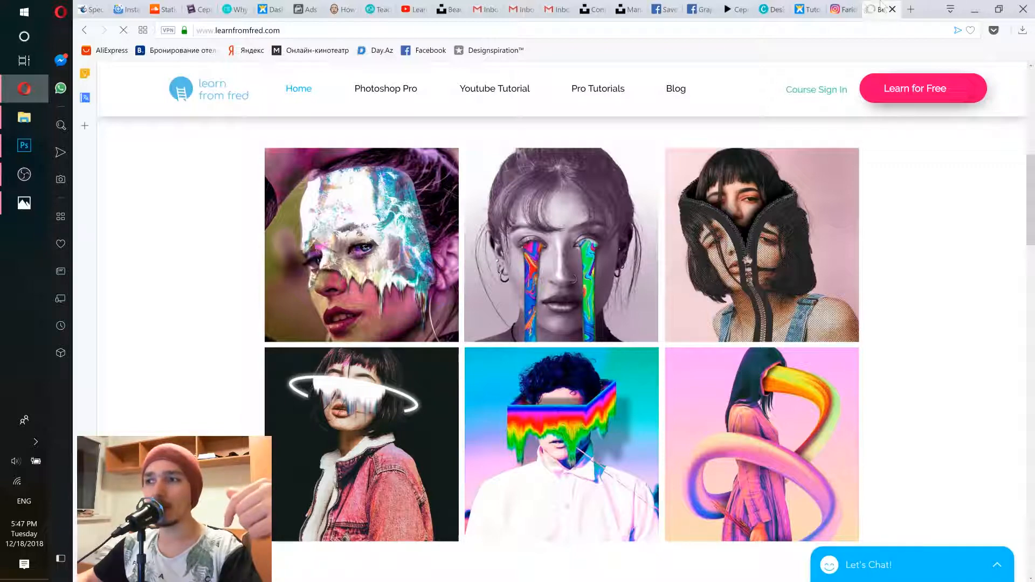
left_click(842, 10)
scroll(565, 134, "up", 3)
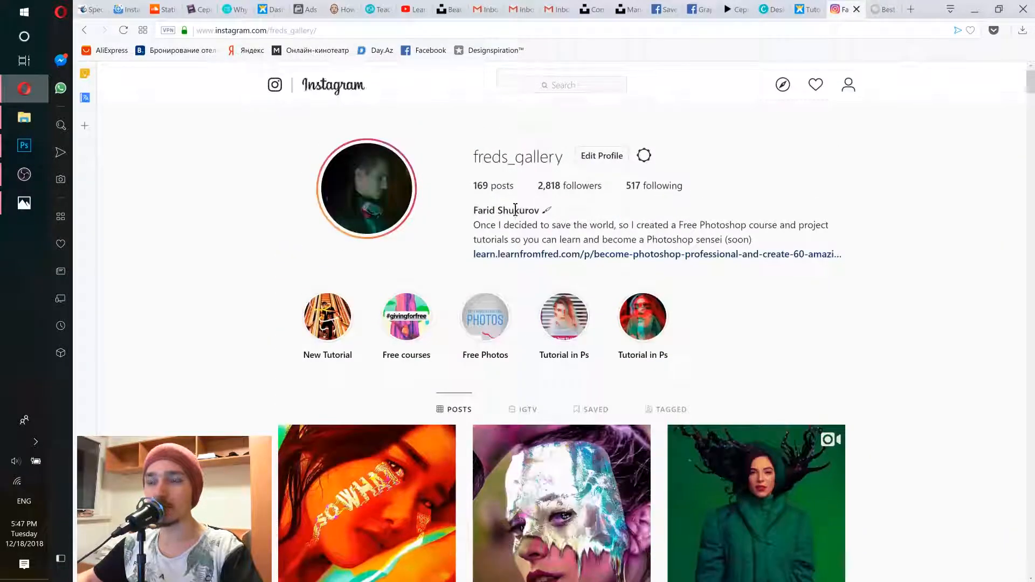